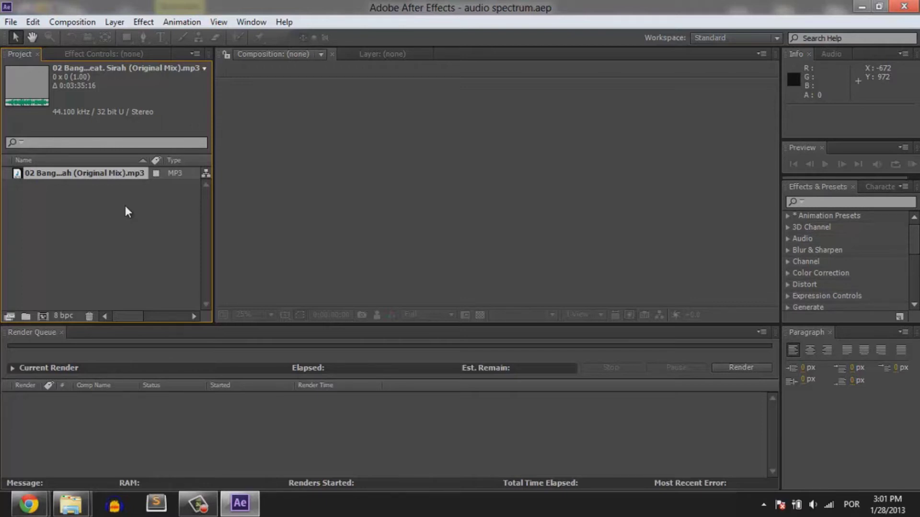
Open the menu for creating a new composition.
click(8, 28)
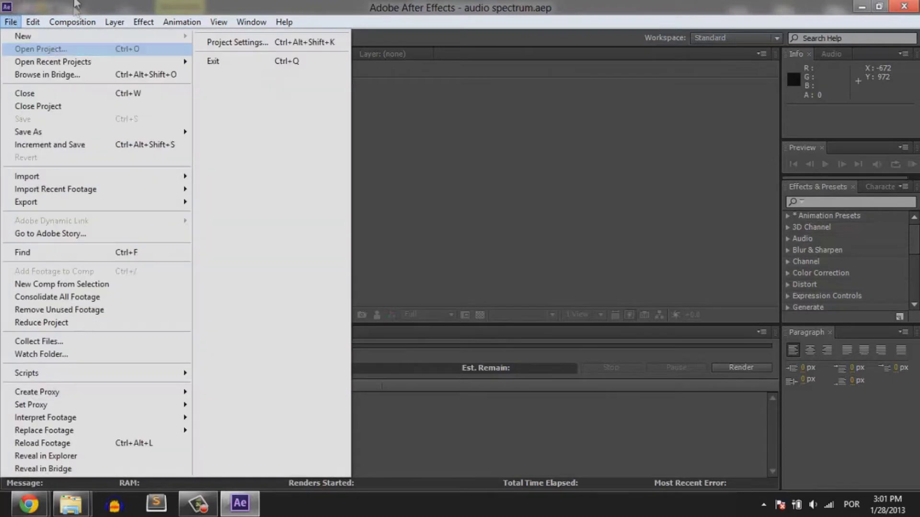
Create the 1920×1080 Comp 1 and save the project, replacing the existing file.
click(73, 38)
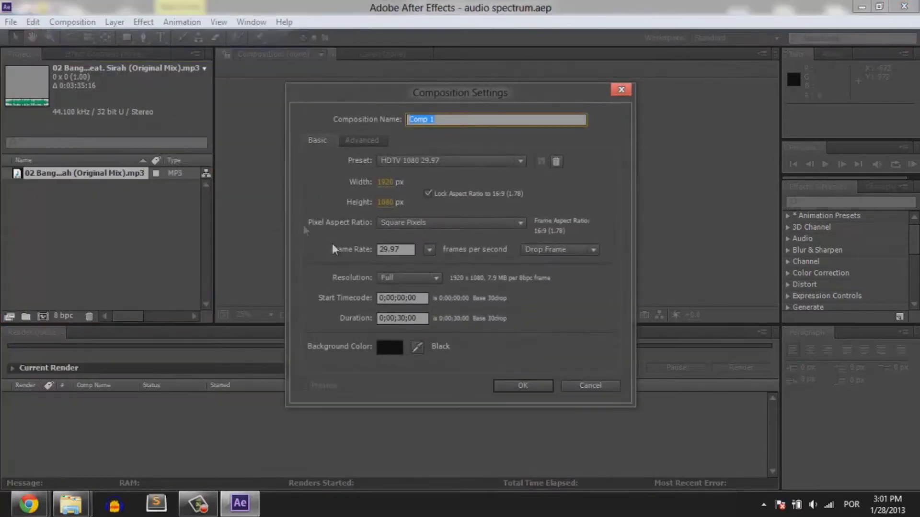
click(521, 385)
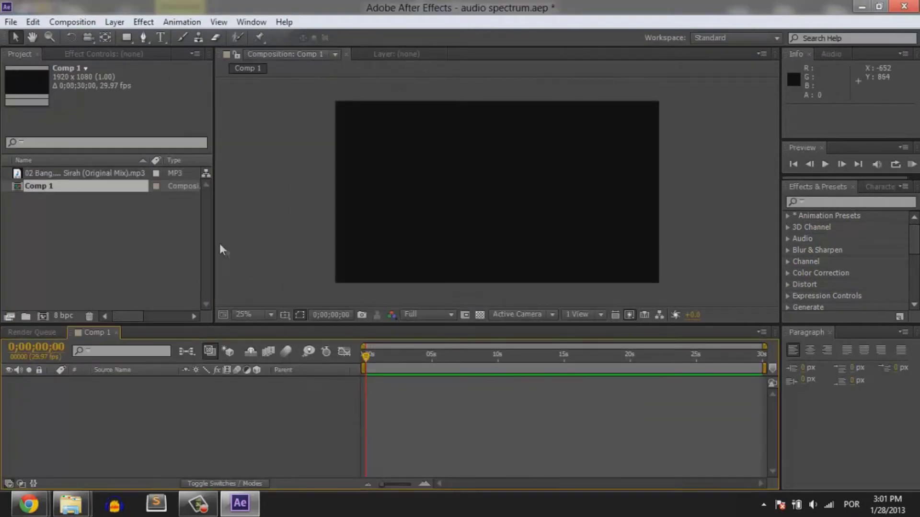
click(3, 23)
mouse_move(26, 133)
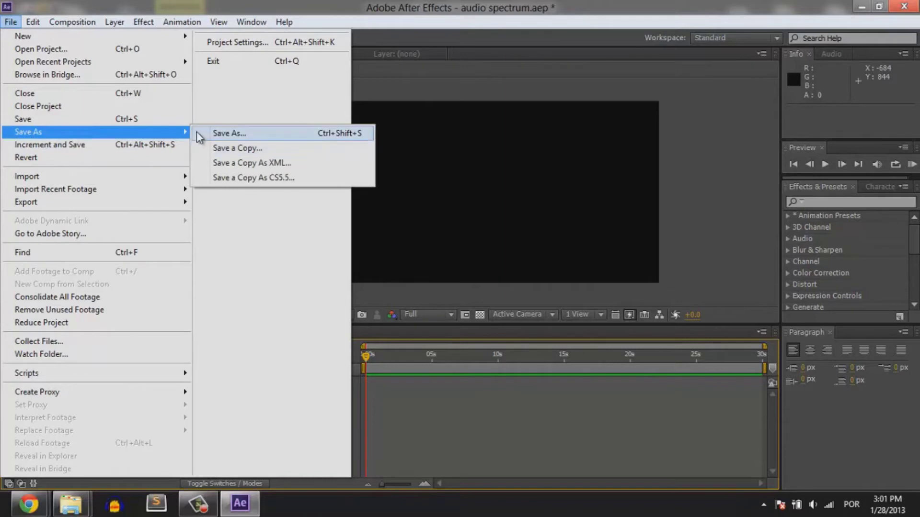
click(201, 134)
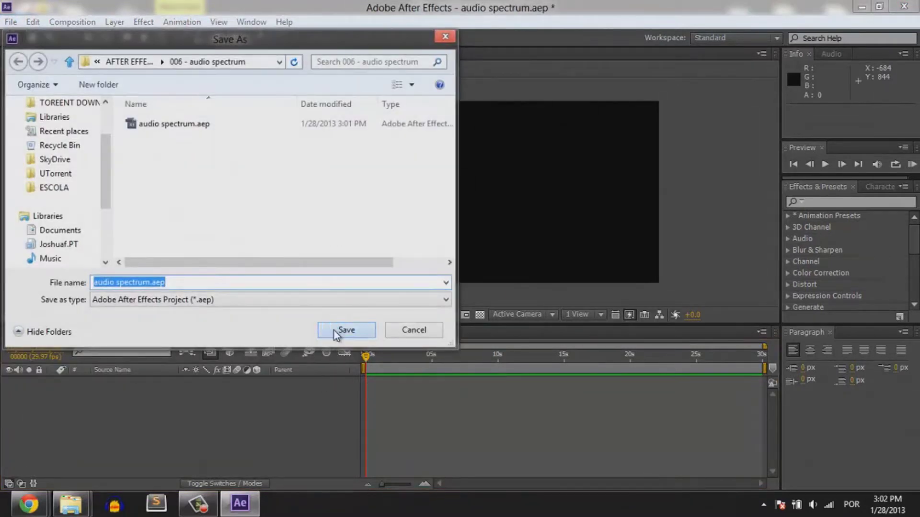
click(335, 330)
click(493, 257)
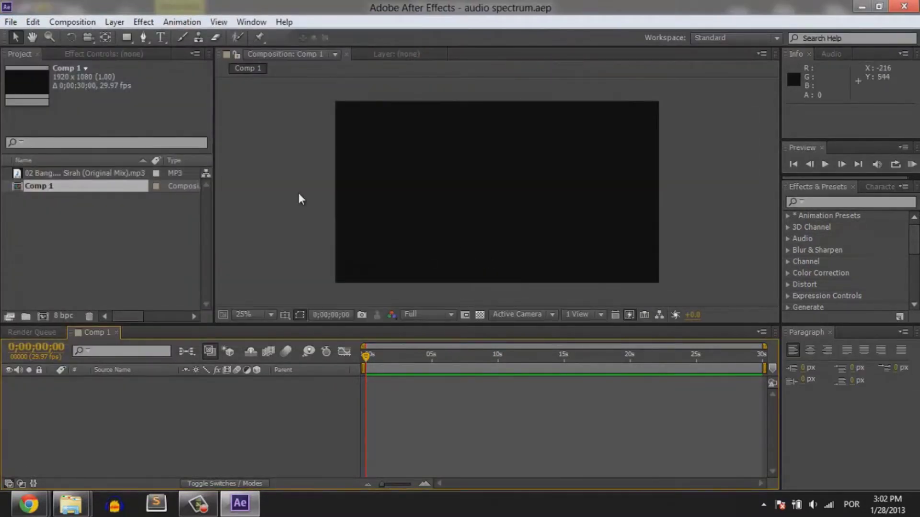
Add the MP3 track to Comp 1's timeline and move the current time to about 16 seconds.
click(62, 221)
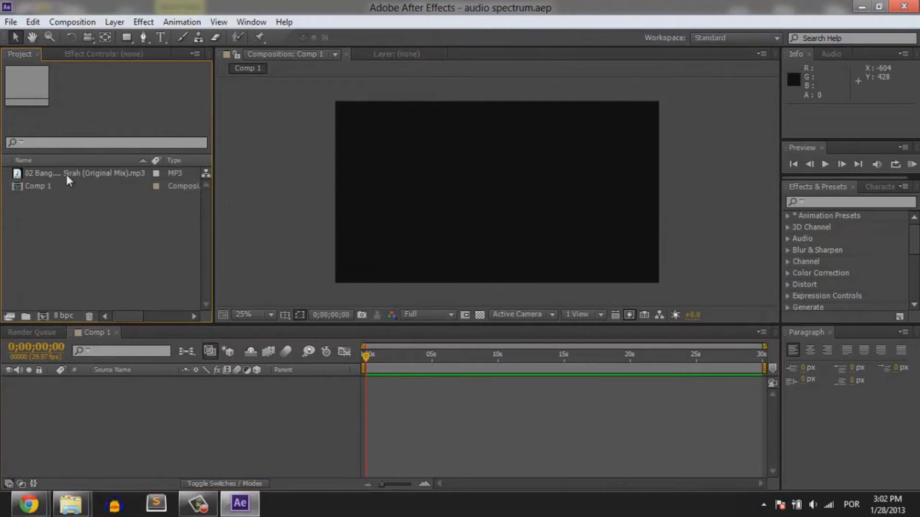
drag(66, 175, 135, 417)
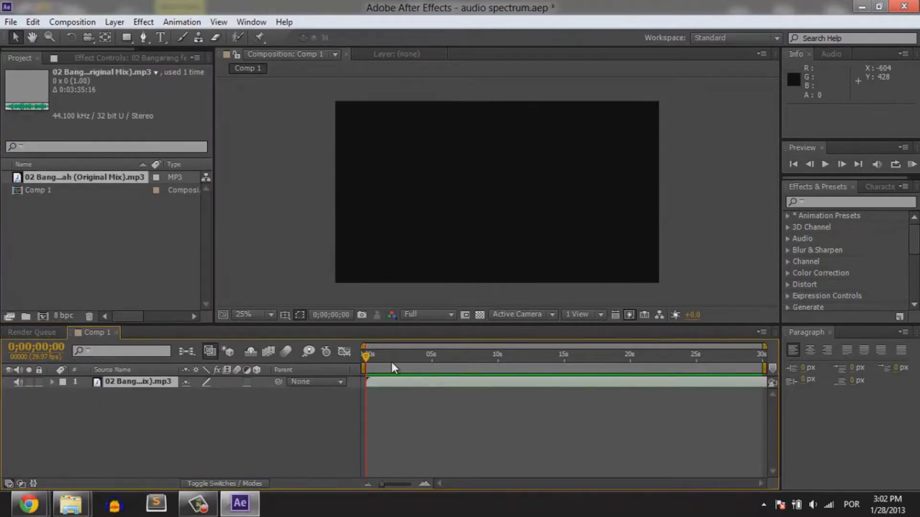
drag(375, 362, 532, 374)
drag(675, 384, 582, 383)
right_click(35, 190)
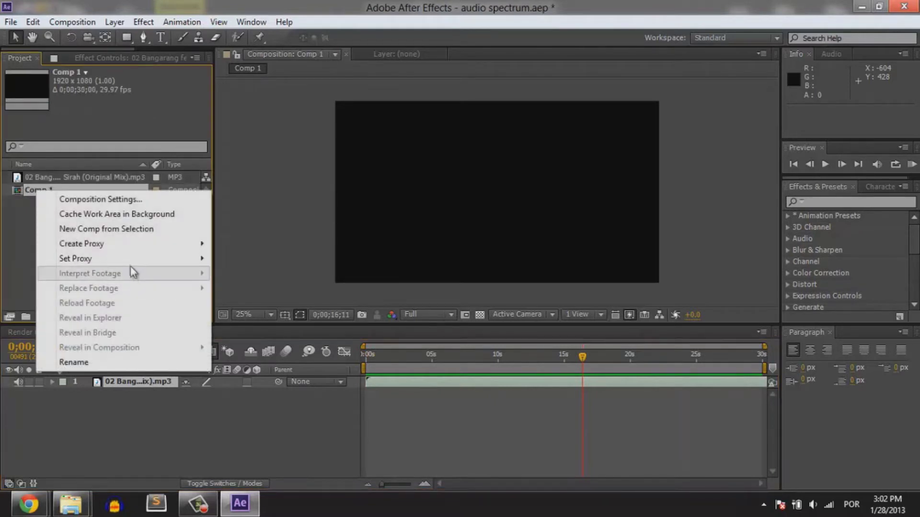
Set Comp 1's duration to 0;02;30;00 and widen the timeline view to the full length.
mouse_move(126, 258)
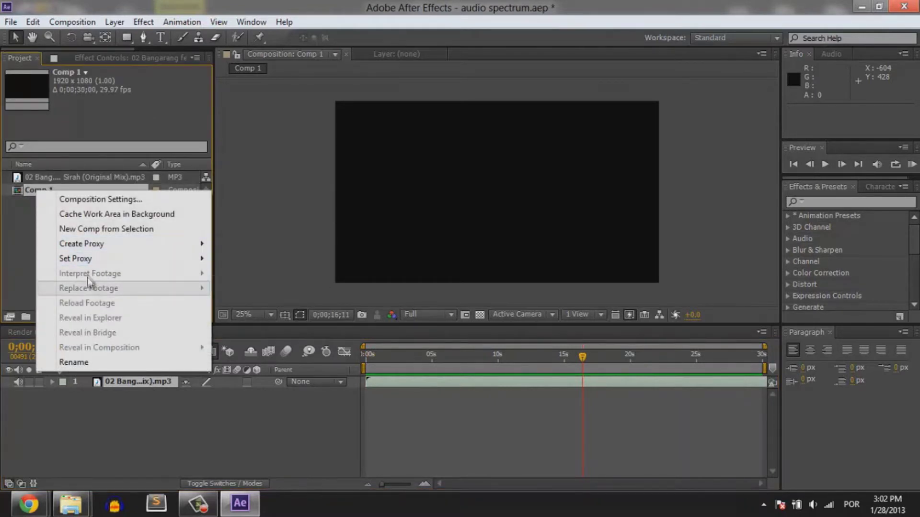
click(89, 200)
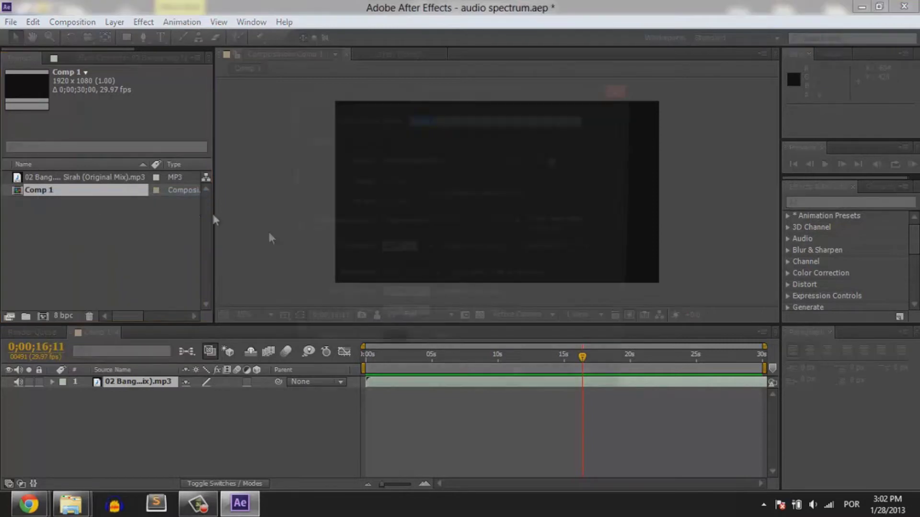
click(392, 319)
text(2;30;00)
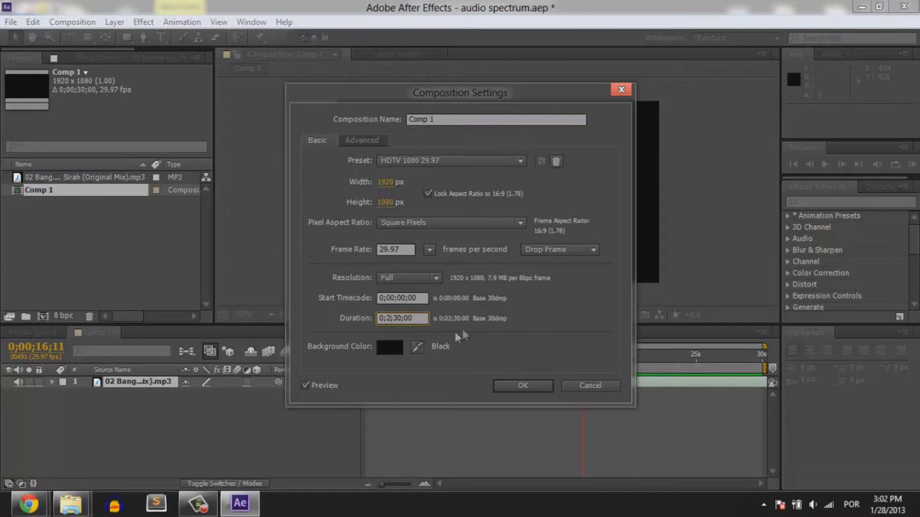
key(Return)
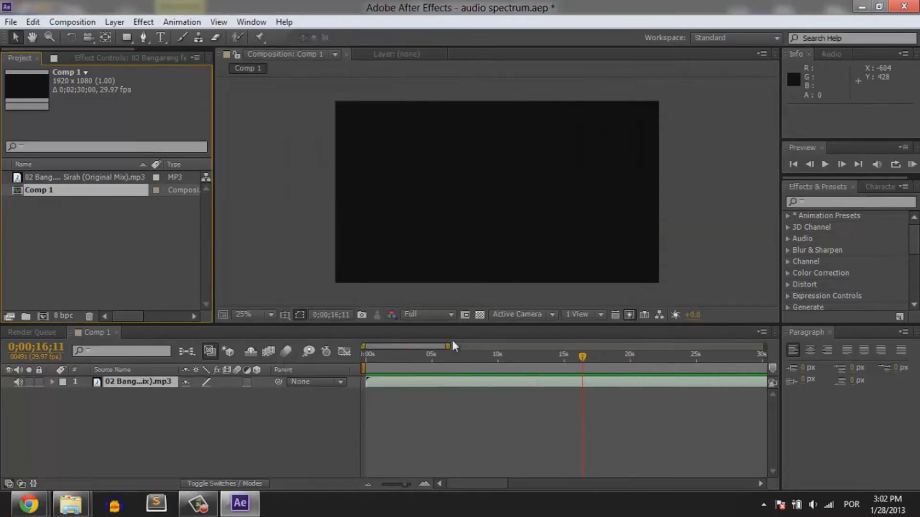
drag(448, 346, 764, 346)
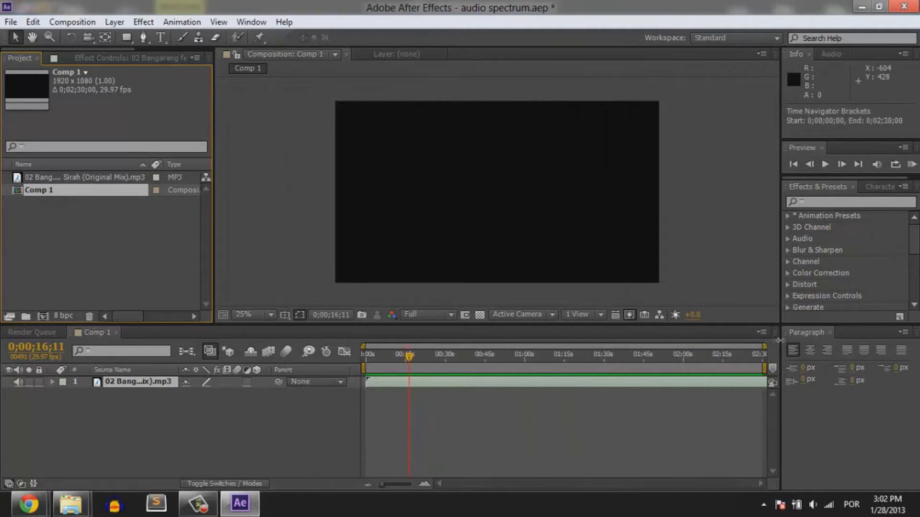
click(546, 357)
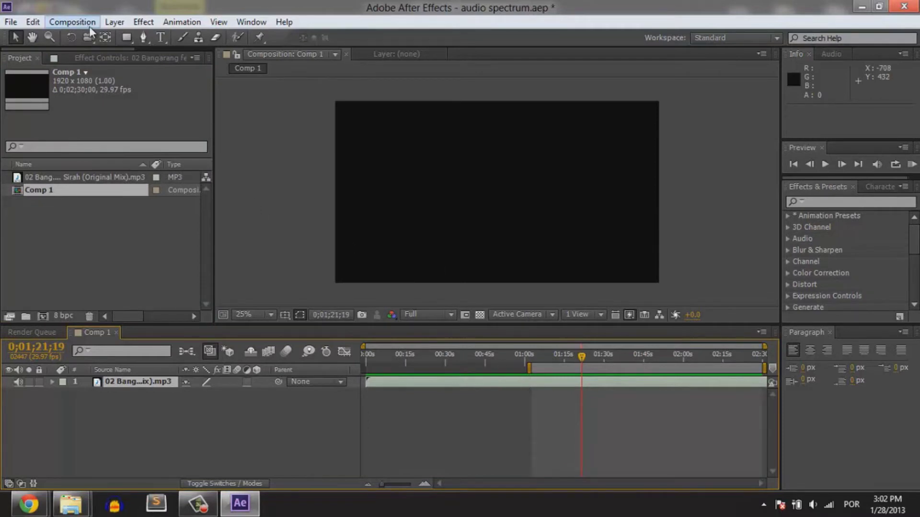
Add a full-frame Dark Gray Solid 1 layer to Comp 1.
click(115, 23)
mouse_move(277, 36)
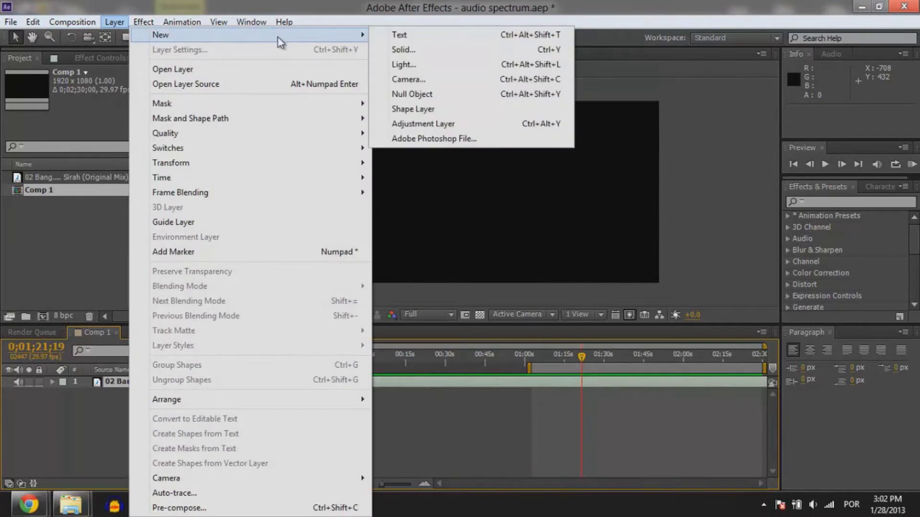
click(406, 53)
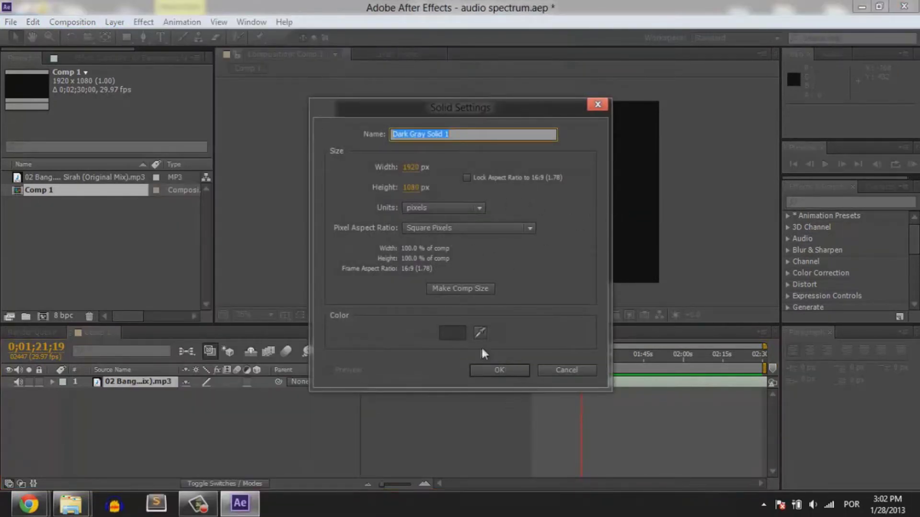
click(482, 368)
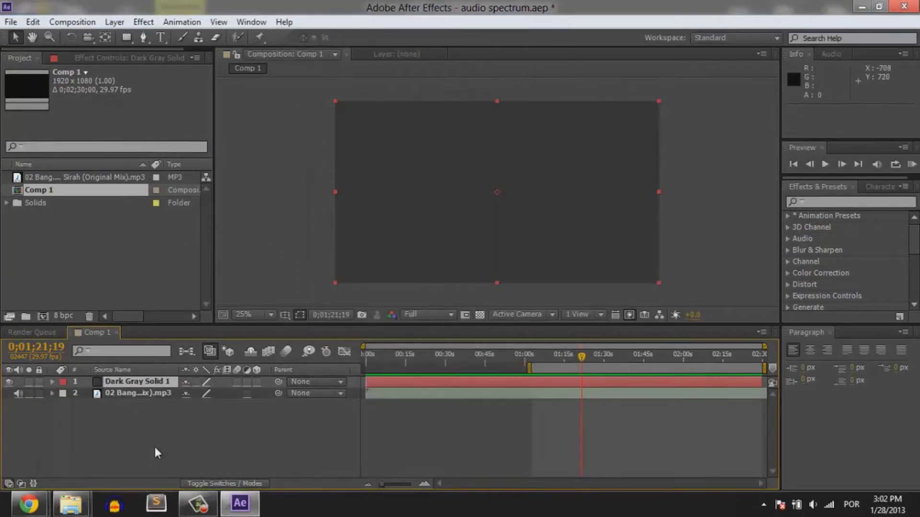
Apply the Audio Spectrum effect to the Dark Gray Solid 1 layer.
click(112, 381)
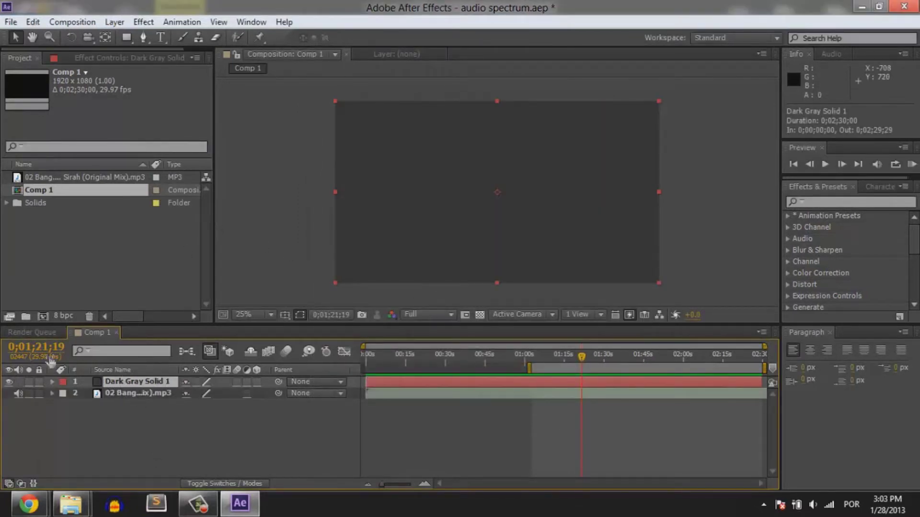
click(139, 22)
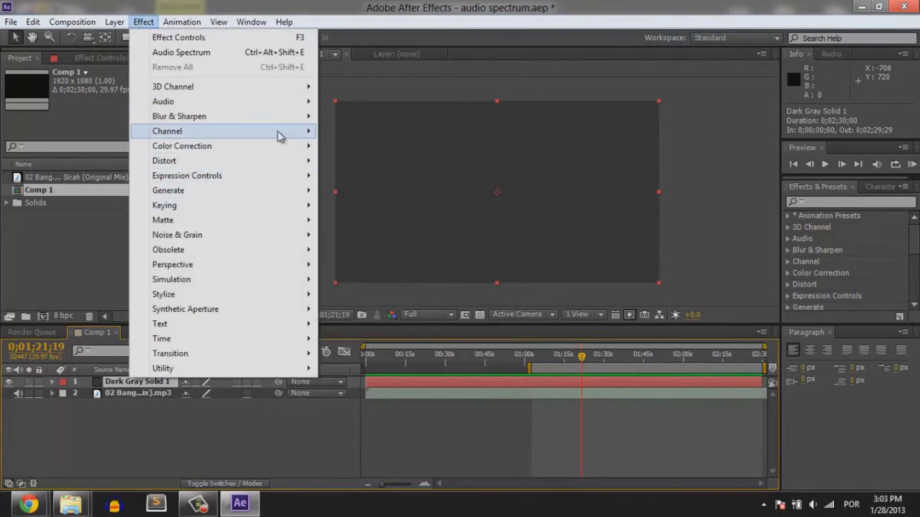
mouse_move(212, 189)
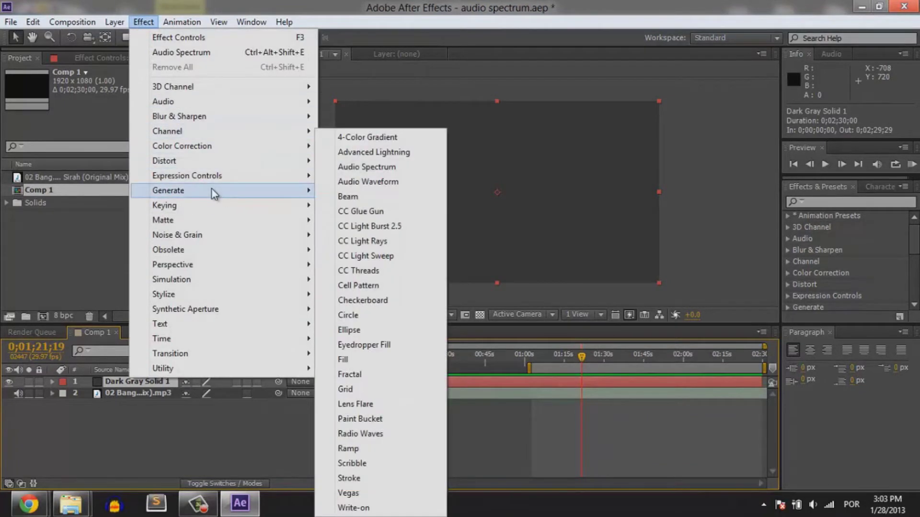
click(357, 168)
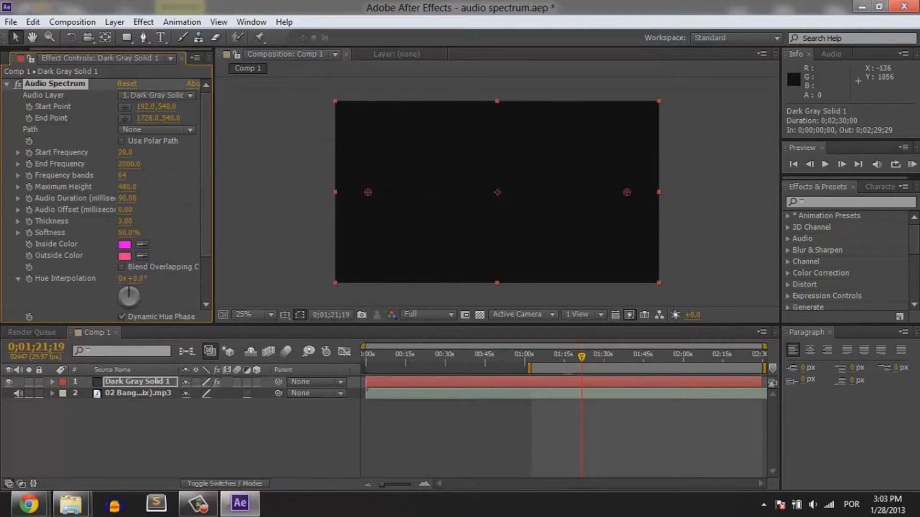
drag(555, 357, 615, 356)
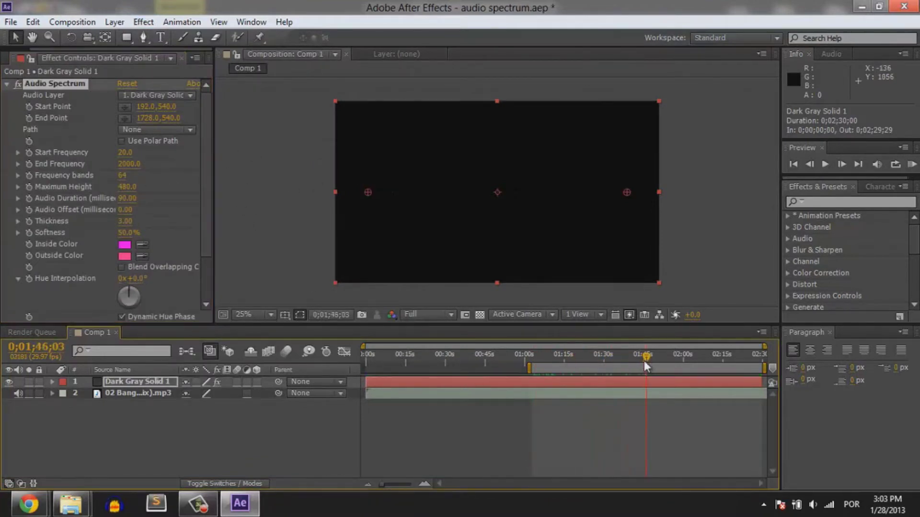
Drive the spectrum from the MP3 layer and raise Maximum Height to 1150.
click(166, 95)
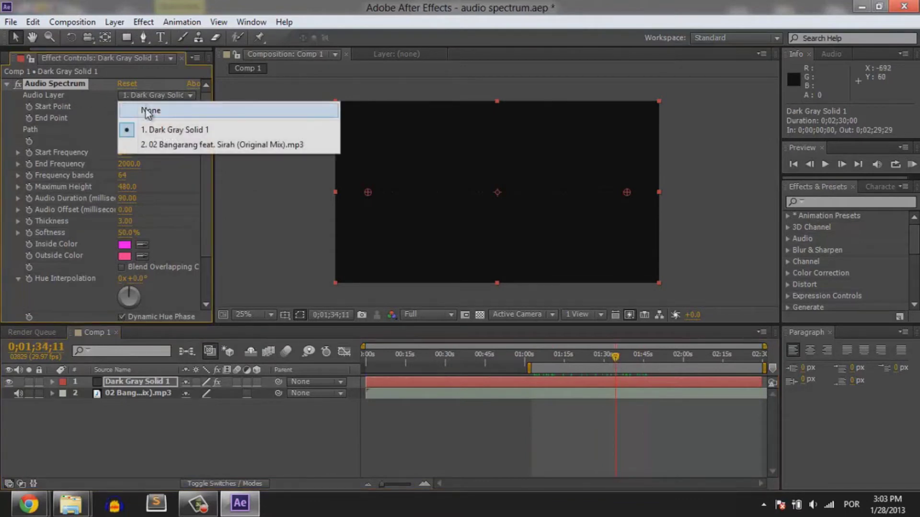
click(150, 145)
mouse_move(570, 359)
mouse_down()
mouse_move(691, 359)
mouse_move(634, 358)
mouse_up()
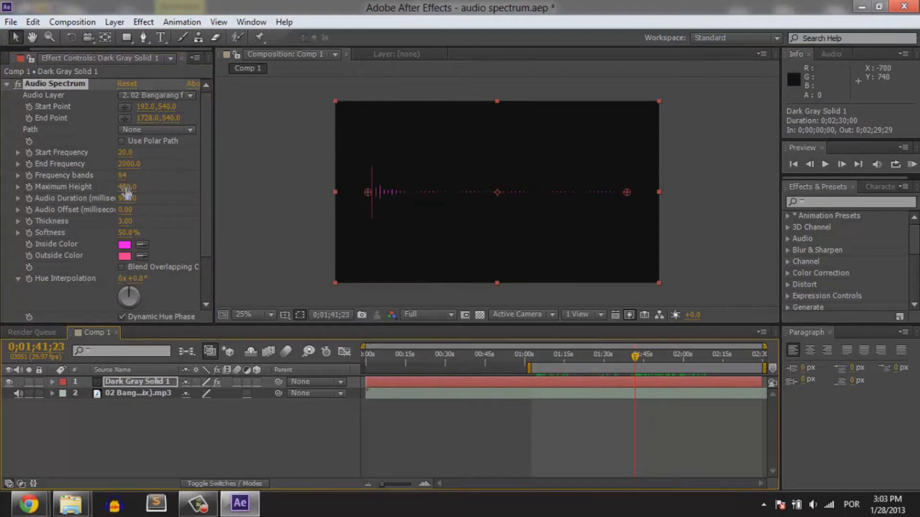
mouse_move(127, 187)
mouse_down()
mouse_move(218, 202)
mouse_move(174, 207)
mouse_up()
drag(636, 361, 592, 363)
Set the spectrum's Start Frequency to 100 and End Frequency to 1000.
drag(126, 152, 137, 156)
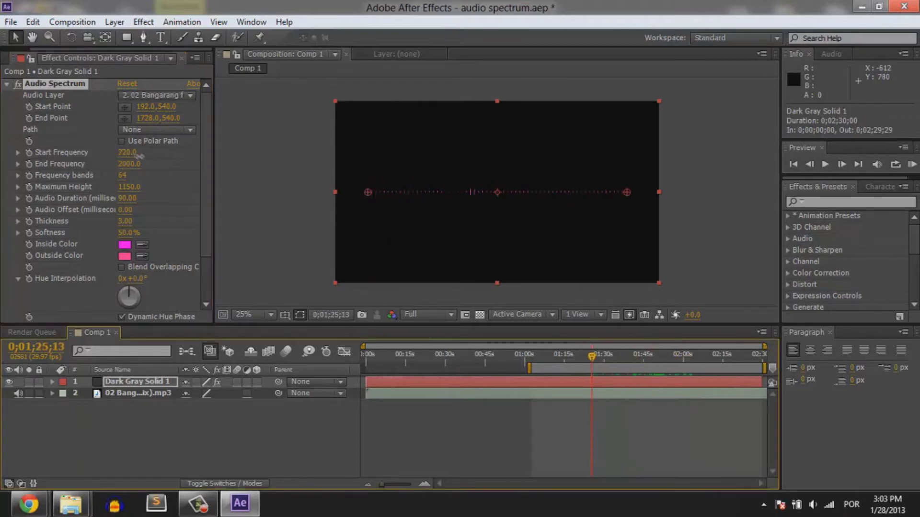
drag(193, 167, 130, 165)
drag(126, 153, 128, 153)
click(128, 154)
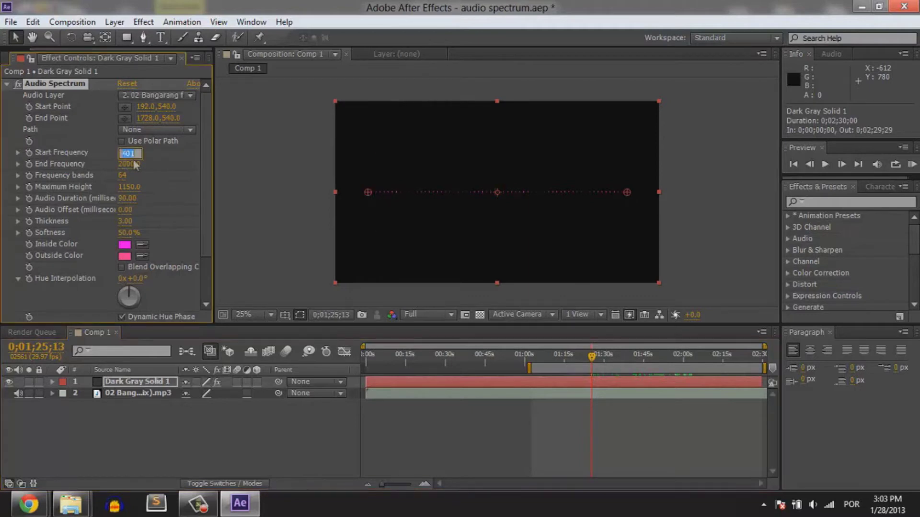
text(00)
key(Return)
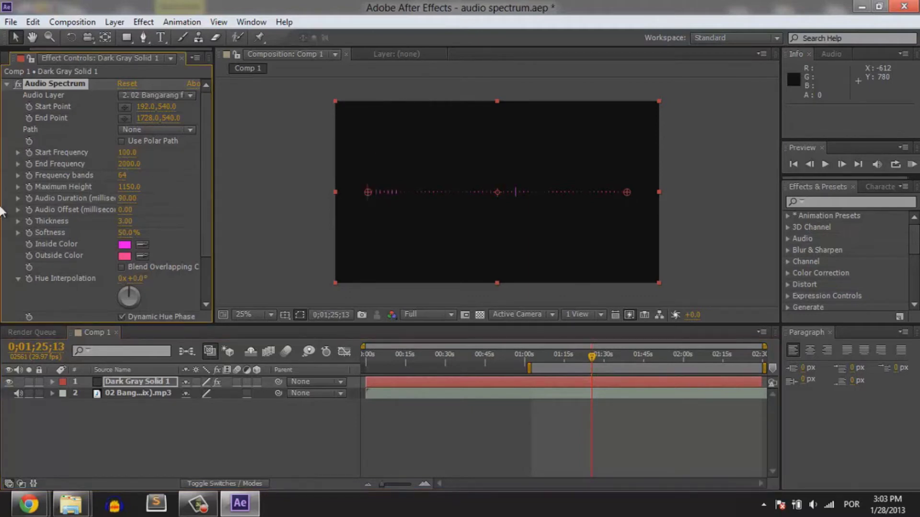
click(127, 164)
key(Return)
Set the frequency bands to 110 and adjust the bar thickness.
drag(555, 356, 568, 357)
click(574, 358)
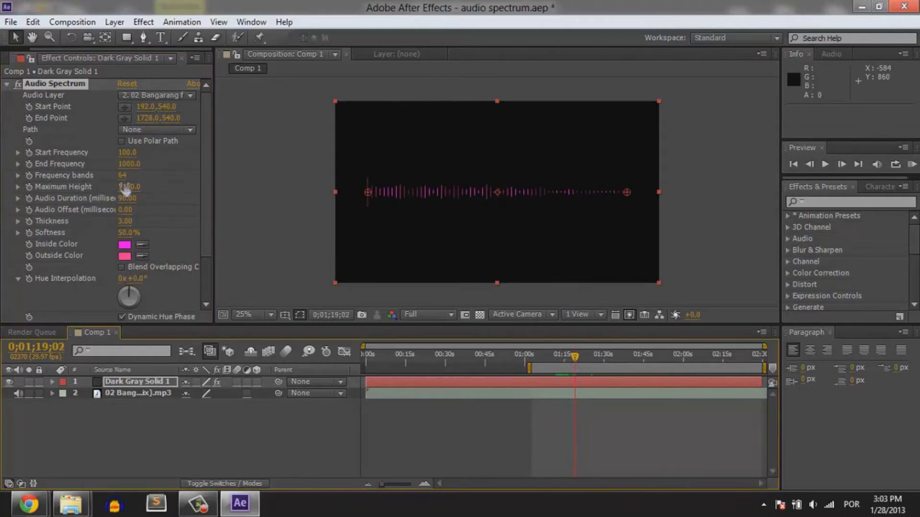
mouse_move(120, 176)
mouse_down()
mouse_move(198, 189)
mouse_move(668, 159)
mouse_up()
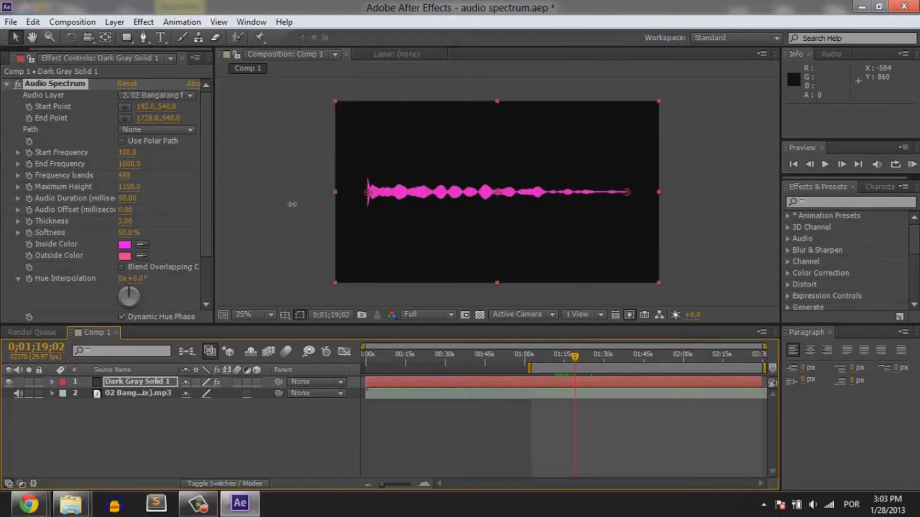
drag(317, 192, 120, 197)
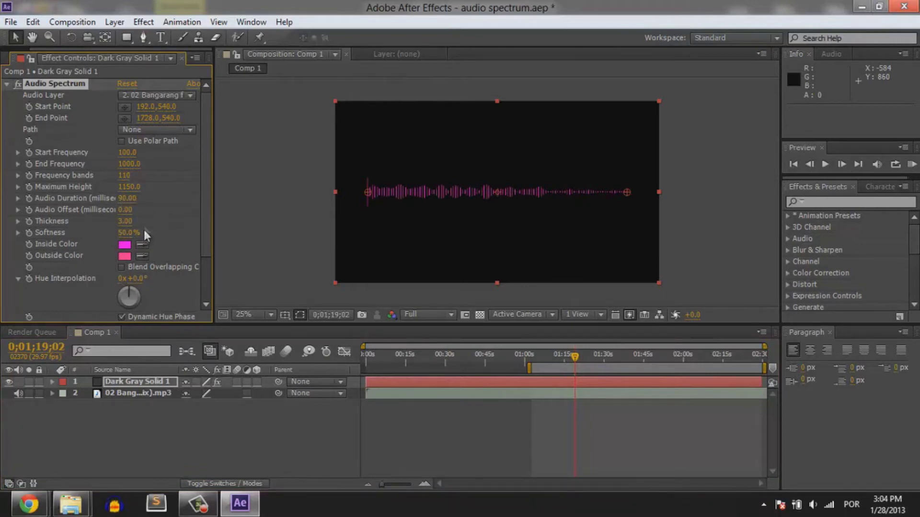
mouse_move(125, 221)
mouse_down()
mouse_move(144, 222)
mouse_move(126, 222)
mouse_up()
Set Inside Color to blue 0083FE and Outside Color to dark blue 020599.
click(124, 245)
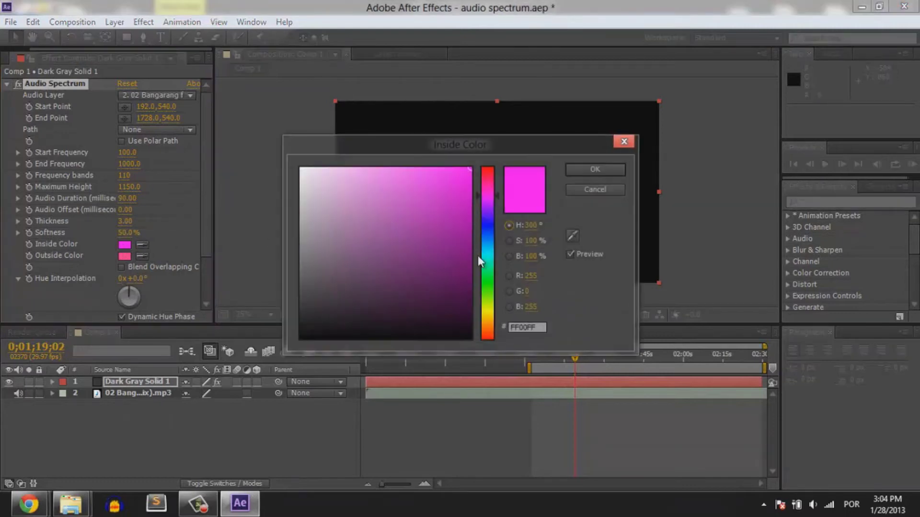
click(487, 245)
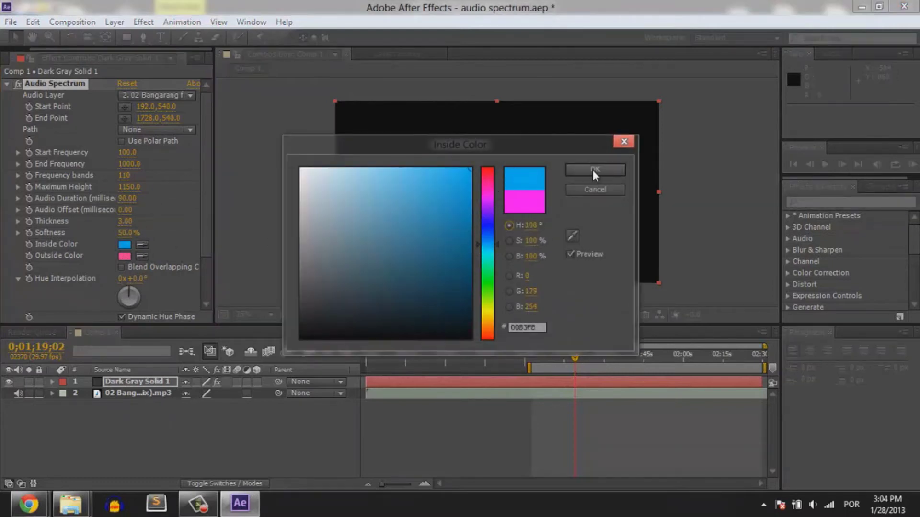
click(591, 168)
click(124, 256)
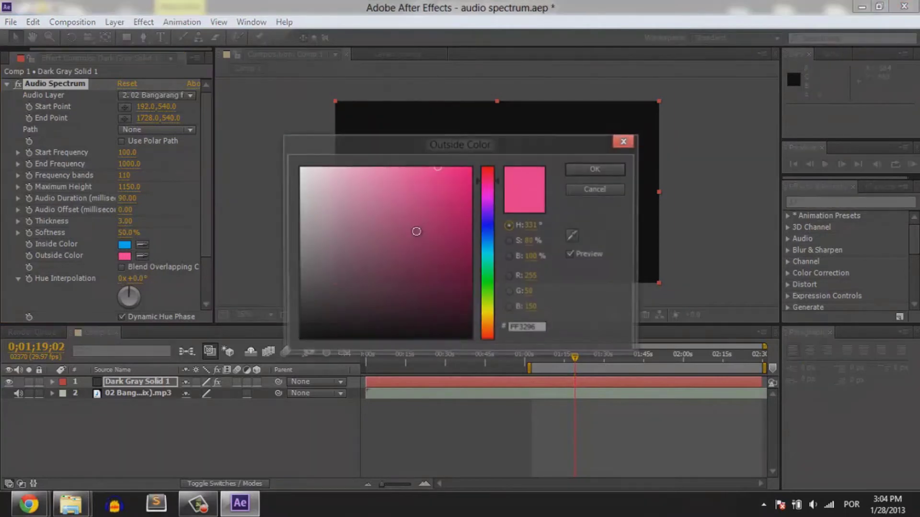
click(488, 225)
drag(411, 233, 470, 236)
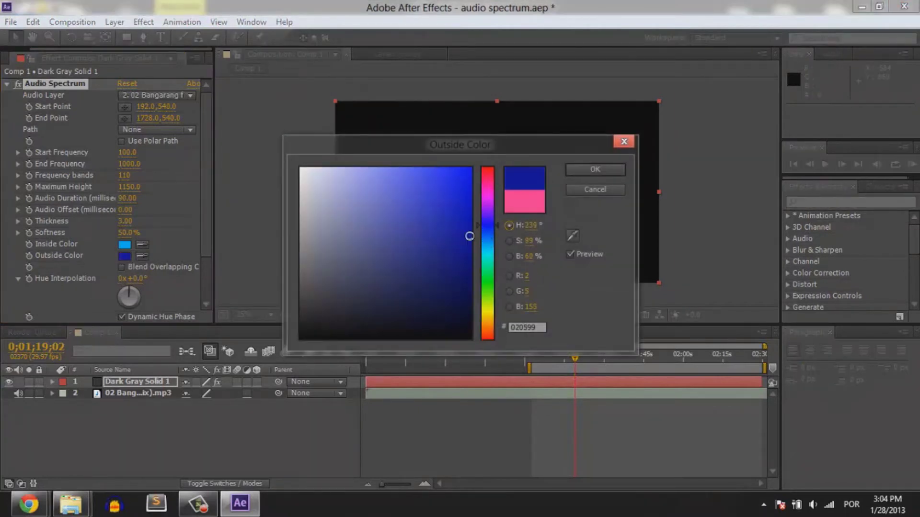
click(593, 170)
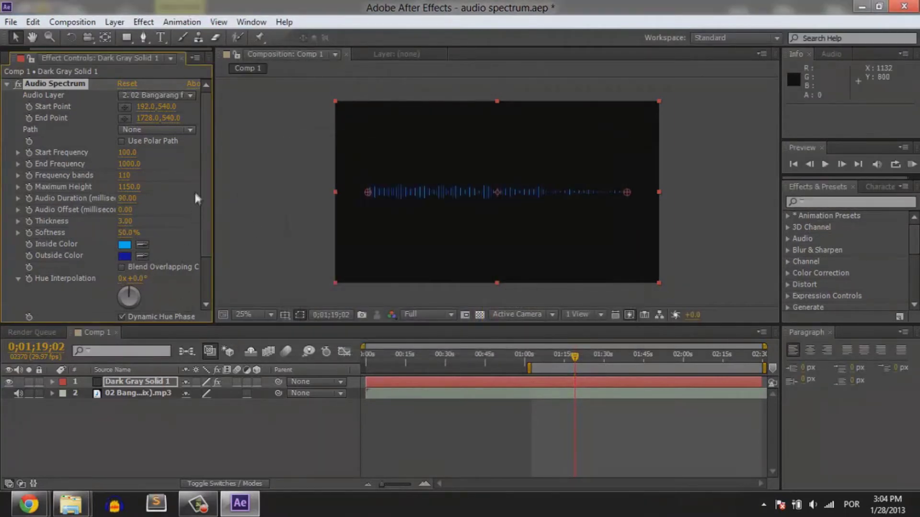
Try Analog lines and Analog dots, return to Digital display, and RAM preview the spectrum.
drag(209, 179, 210, 292)
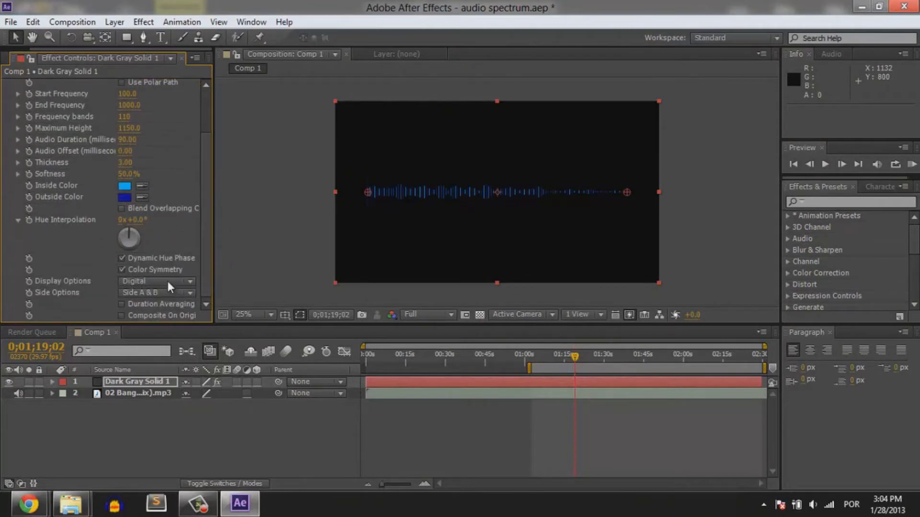
click(137, 281)
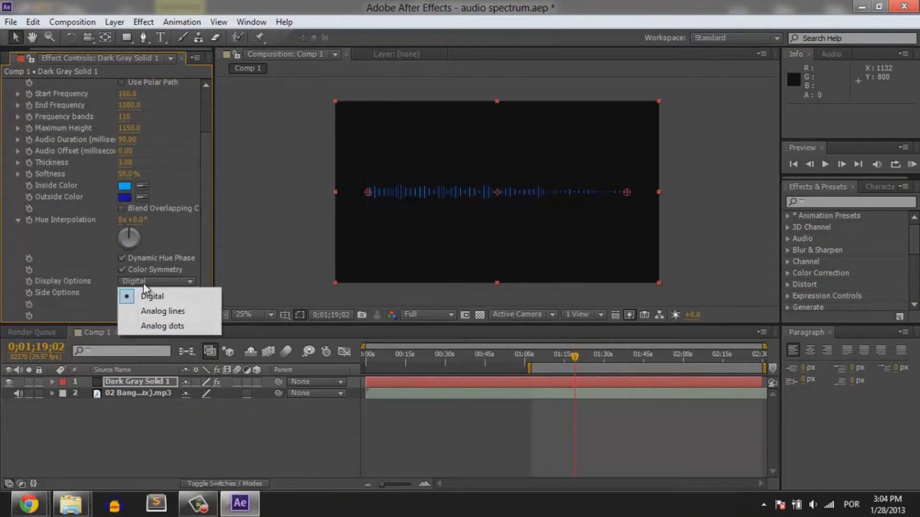
click(196, 314)
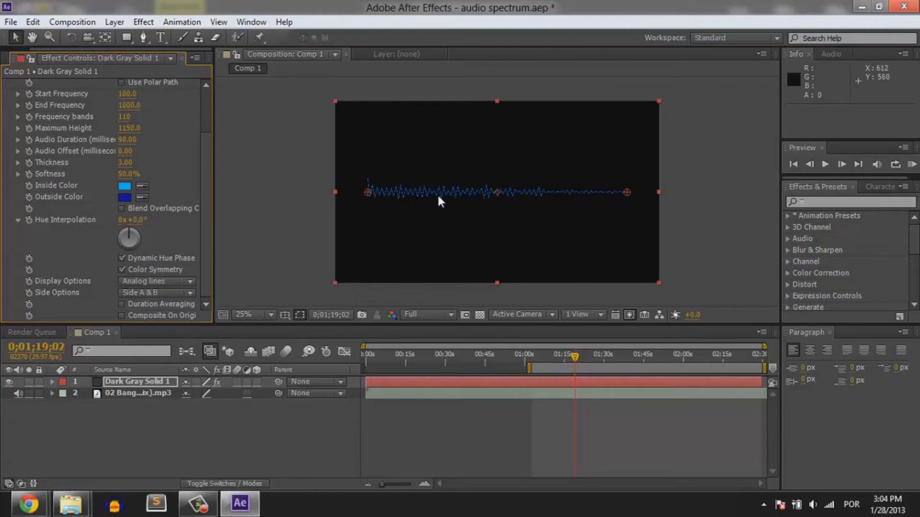
key(slash)
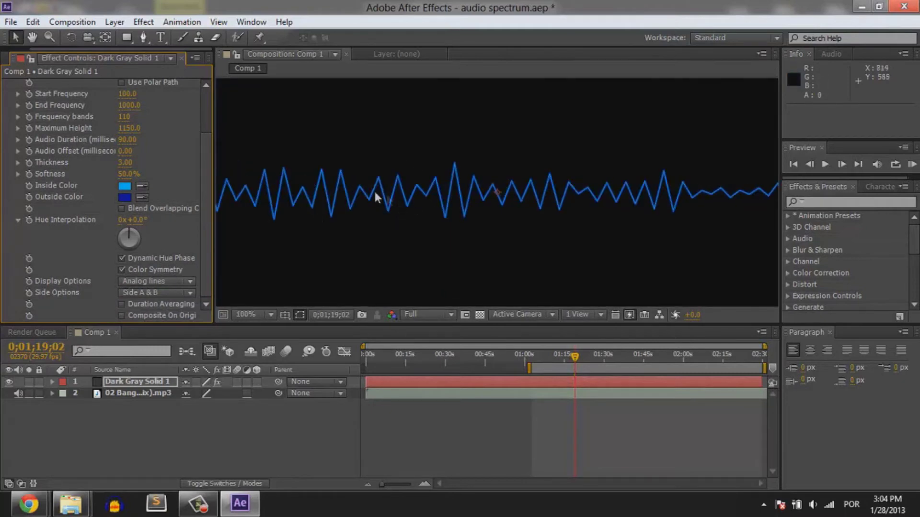
click(145, 282)
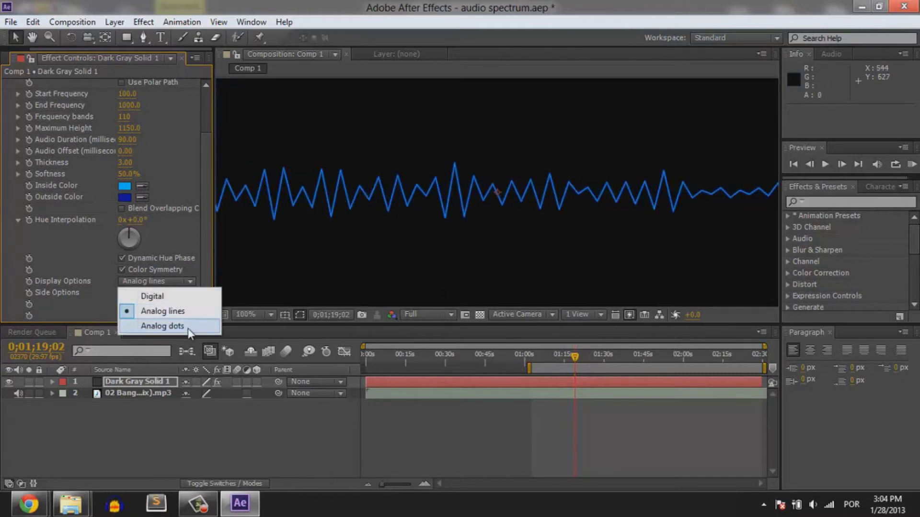
click(188, 327)
click(148, 282)
click(163, 296)
key(shift+slash)
key(comma)
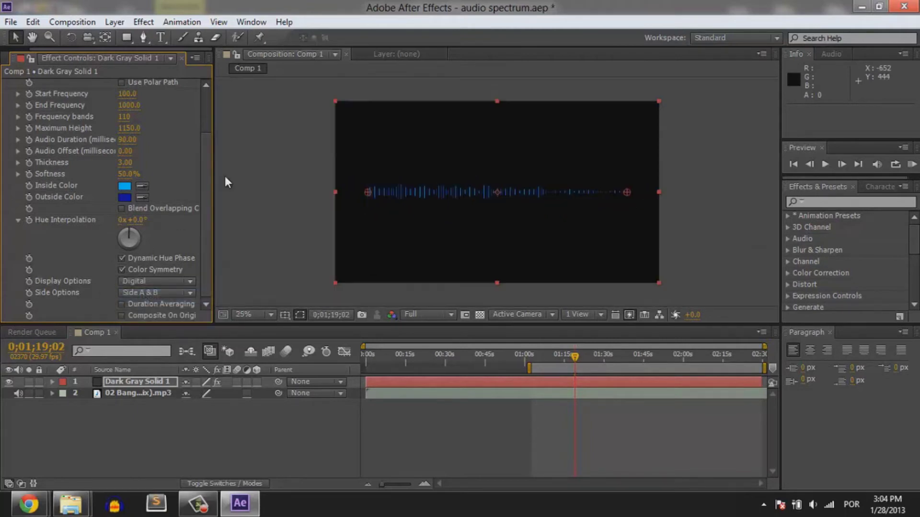
click(226, 176)
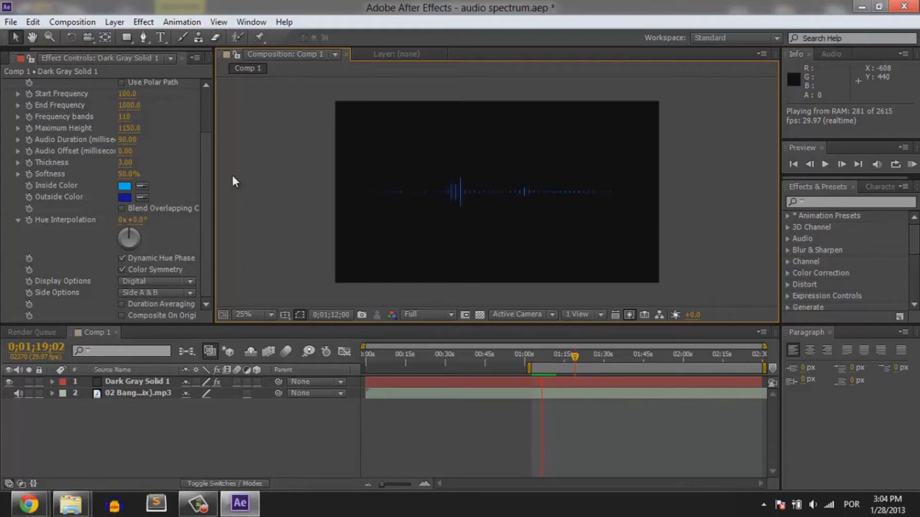
key(space)
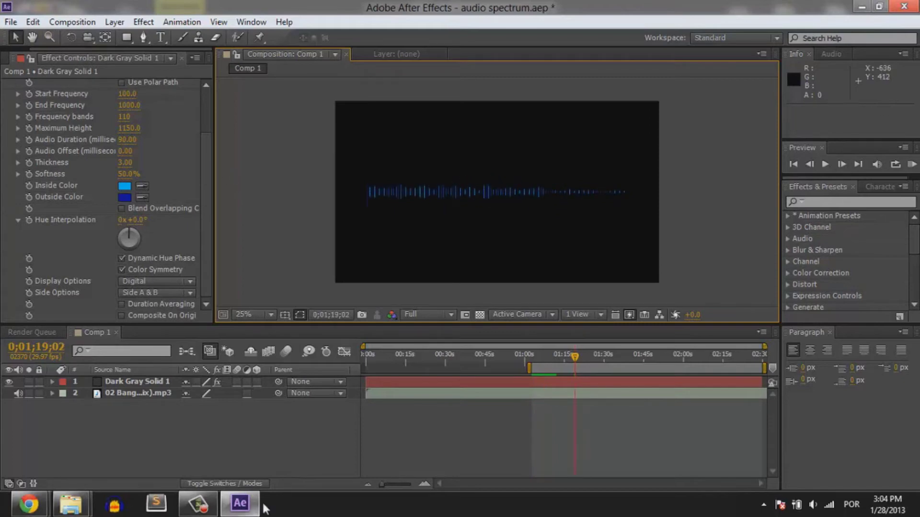
Duplicate the spectrum solid layer.
click(115, 382)
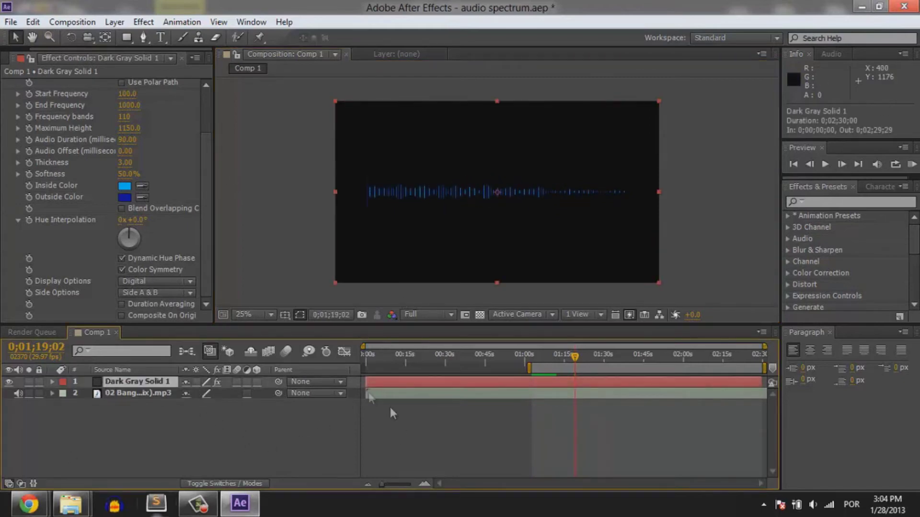
key(ctrl+d)
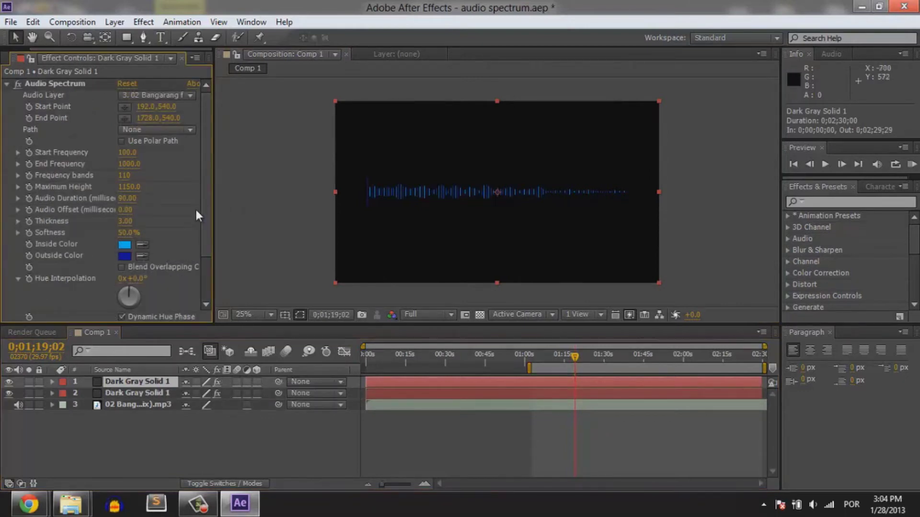
scroll(197, 208, down, 3)
Set the copy's display to Analog dots with an Audio Offset of 40.
click(153, 281)
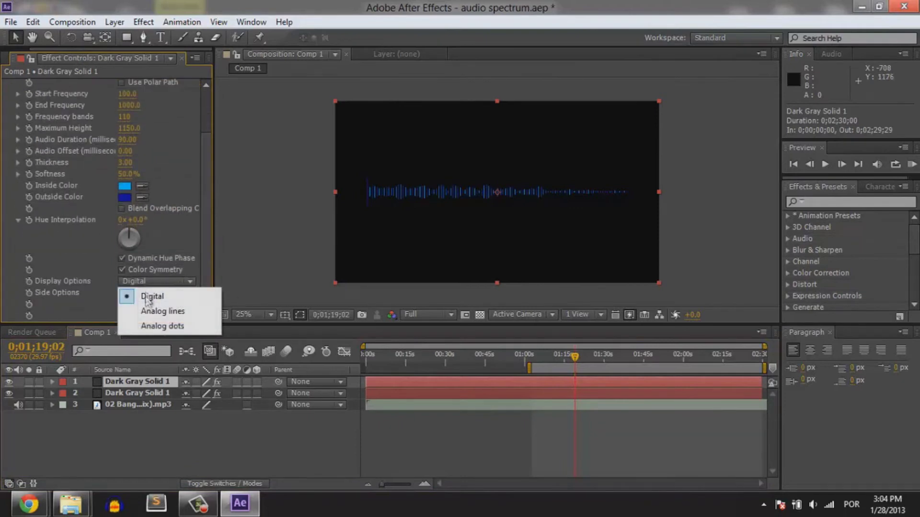
click(163, 327)
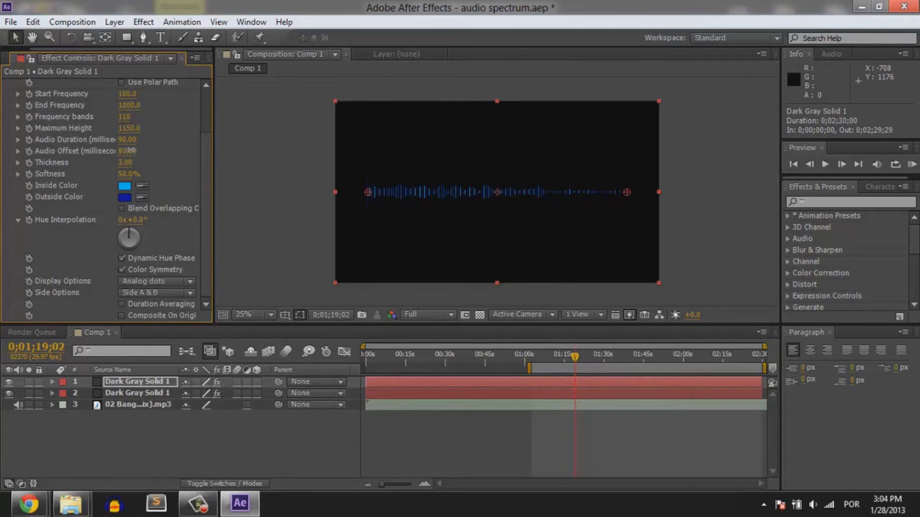
drag(128, 155, 220, 177)
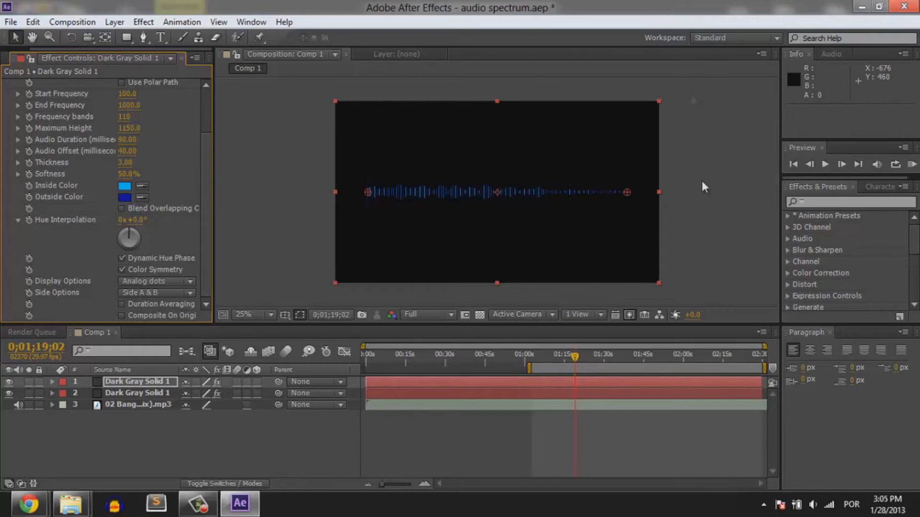
key(slash)
mouse_move(573, 362)
mouse_down()
mouse_move(546, 362)
mouse_move(569, 361)
mouse_move(550, 355)
mouse_up()
key(comma)
key(comma)
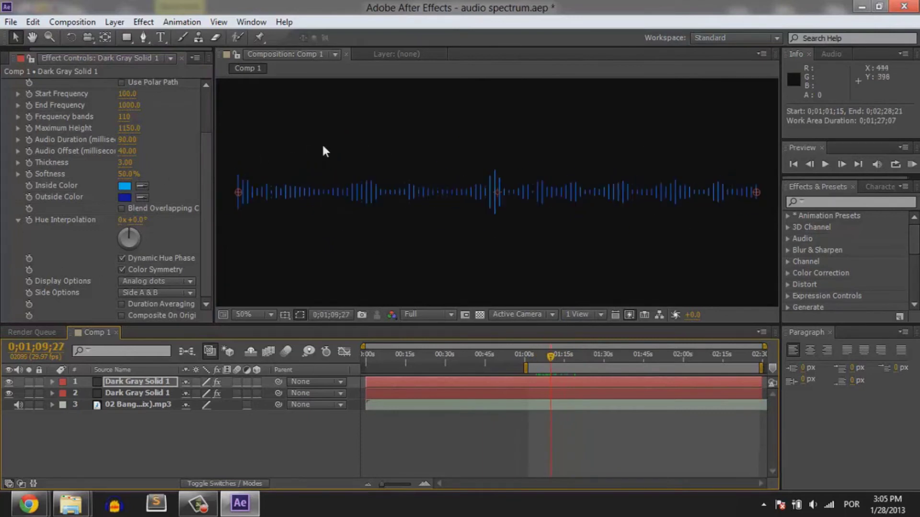
Give the copy a near-white Inside Color and lighter blue 5953DD Outside Color.
click(124, 188)
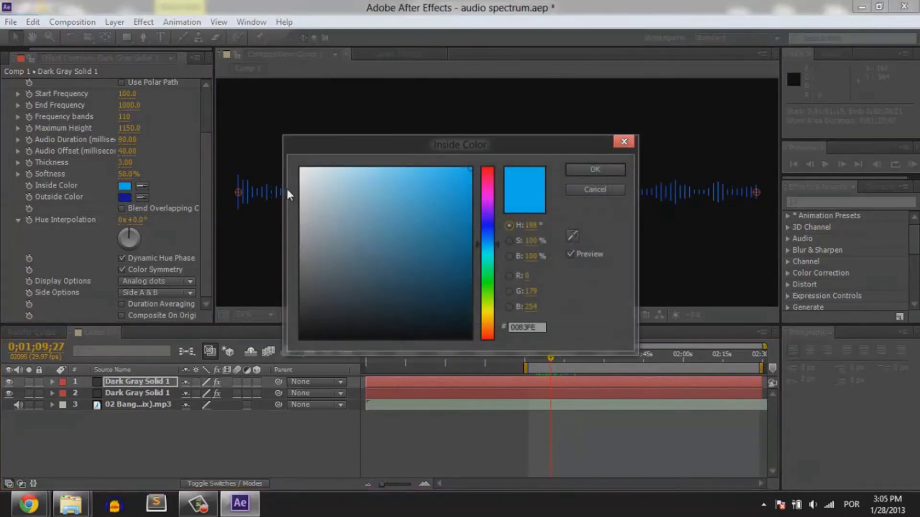
drag(314, 196, 299, 192)
click(575, 170)
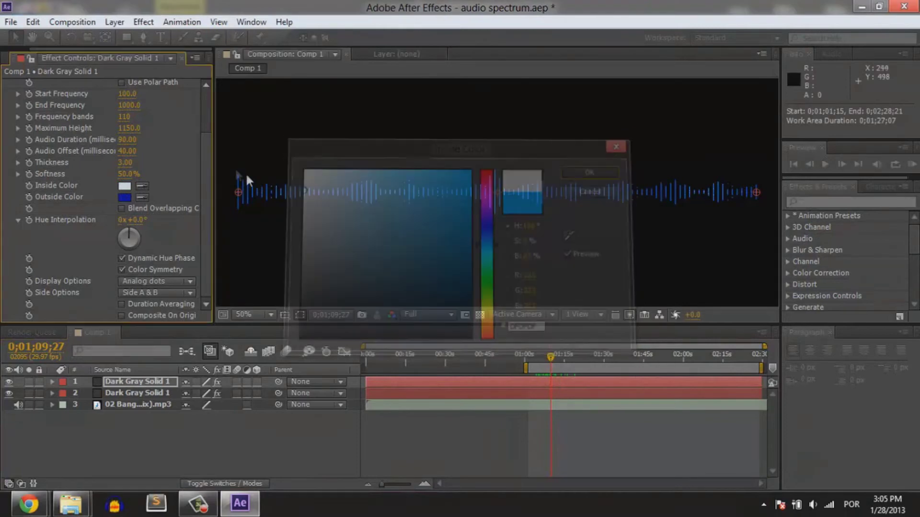
click(123, 197)
drag(417, 196, 406, 190)
click(585, 170)
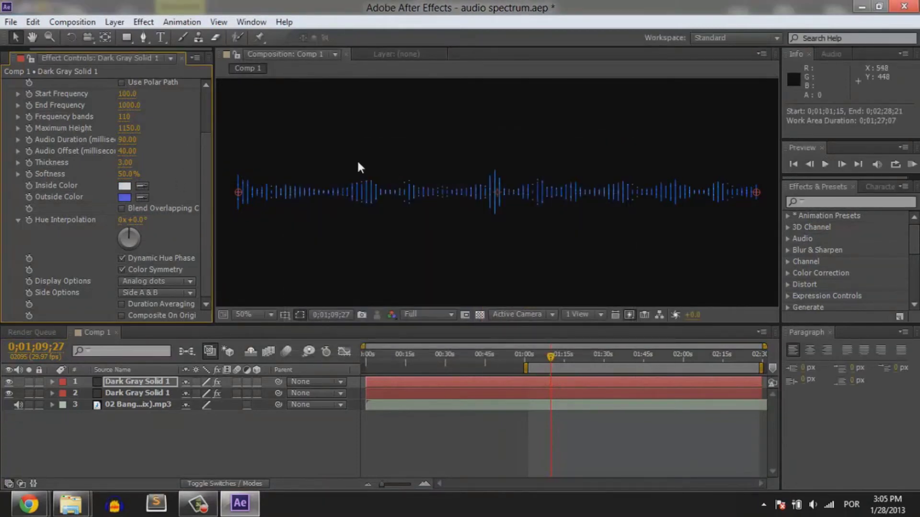
RAM preview the layered spectrum, then select the lower spectrum layer.
key(KP_0)
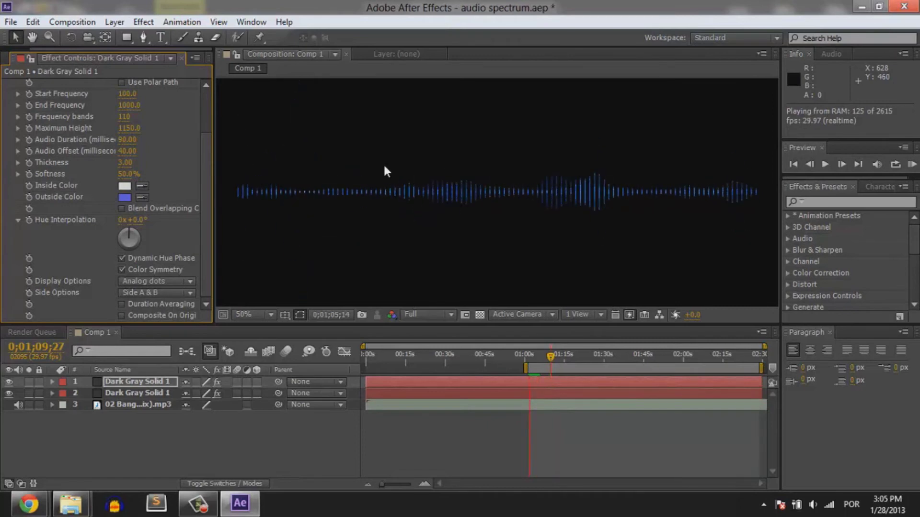
click(390, 279)
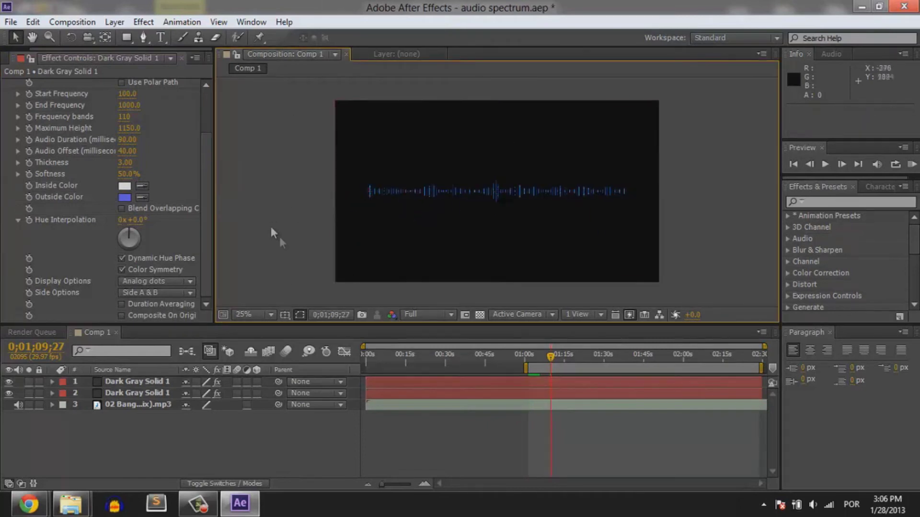
click(149, 394)
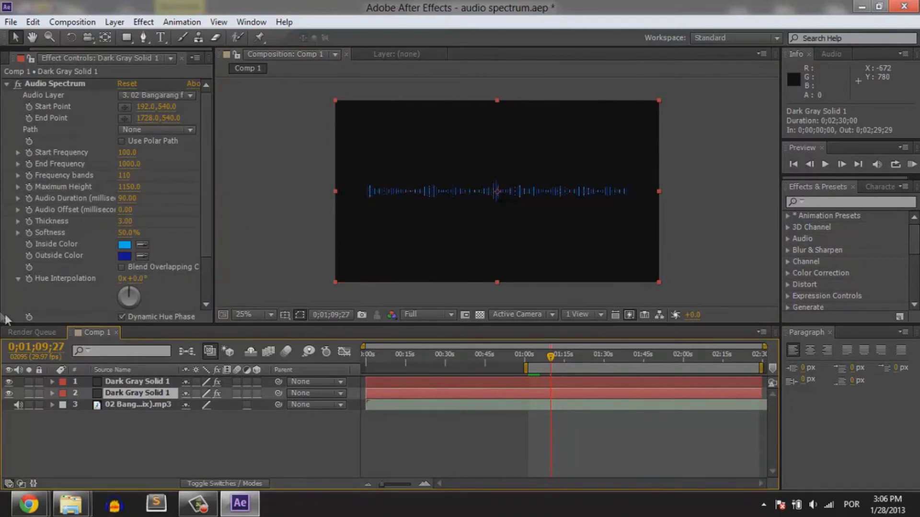
Pre-compose both spectrum solids into a composition named 'sound' and duplicate that layer.
shift+click(136, 382)
right_click(137, 389)
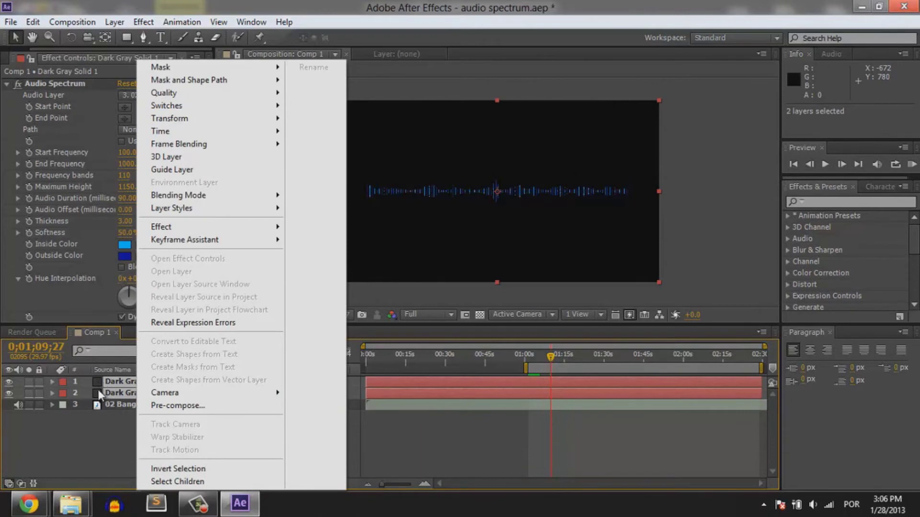
click(172, 405)
text(sound)
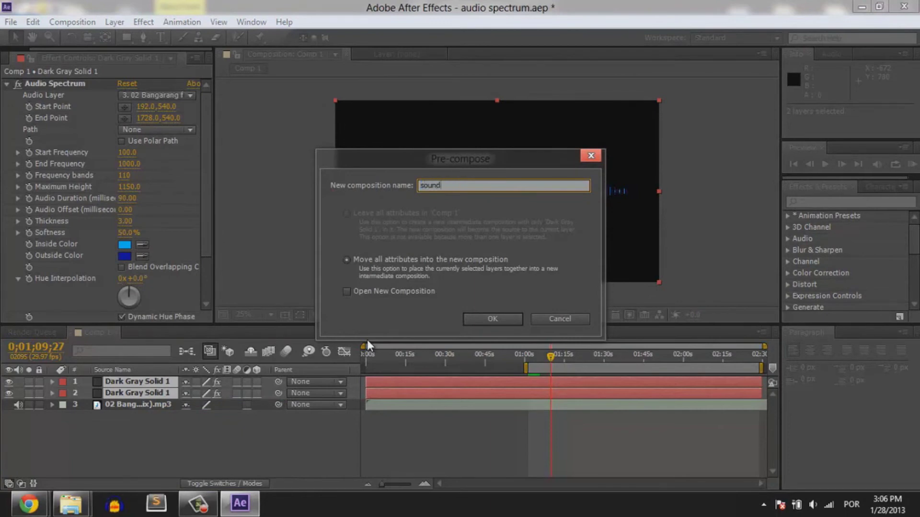
key(Return)
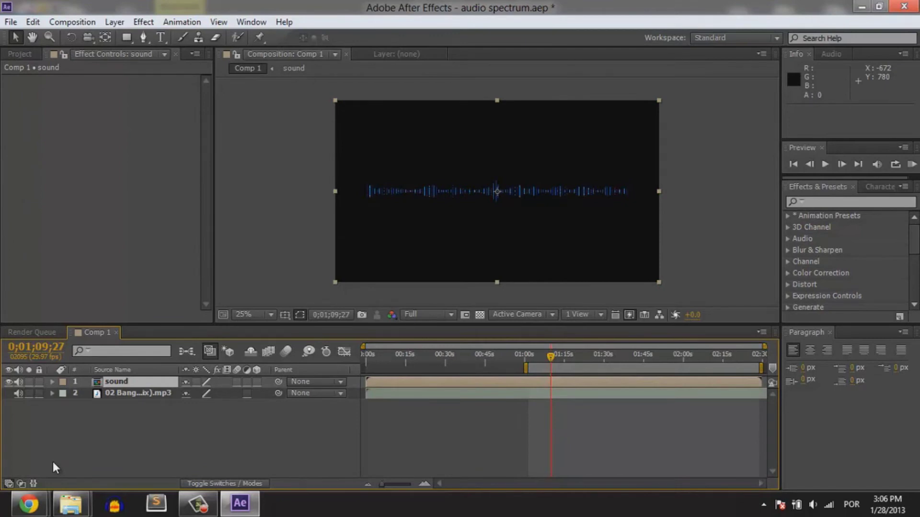
key(ctrl+d)
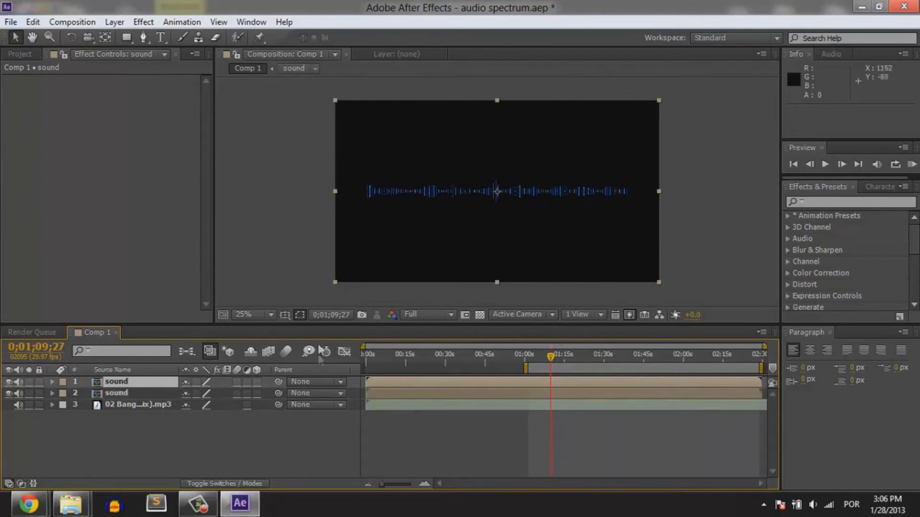
Squeeze the sound layer narrower, nudge it right, and delete the extra top copy.
click(116, 392)
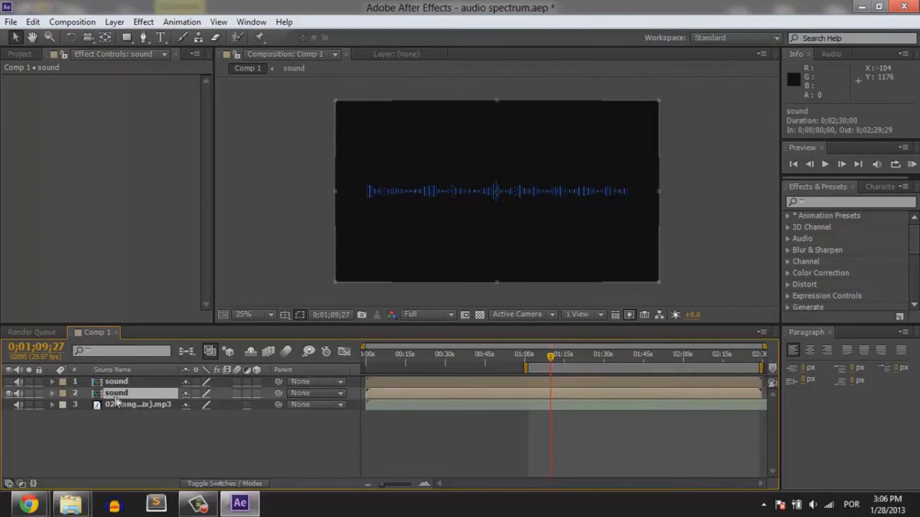
click(334, 191)
drag(334, 191, 396, 191)
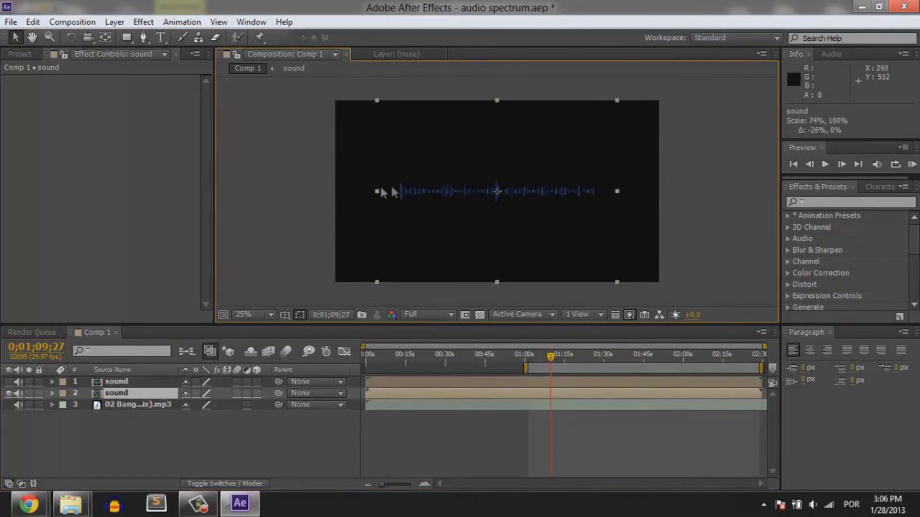
key(shift+Right)
key(shift+Right)
key(shift+Right)
key(shift+Right)
key(shift+Right)
key(shift+Right)
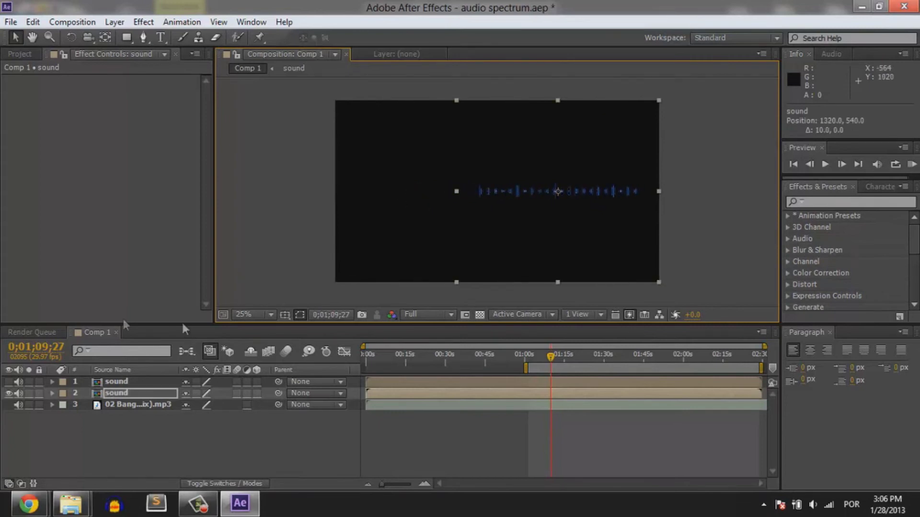
click(108, 384)
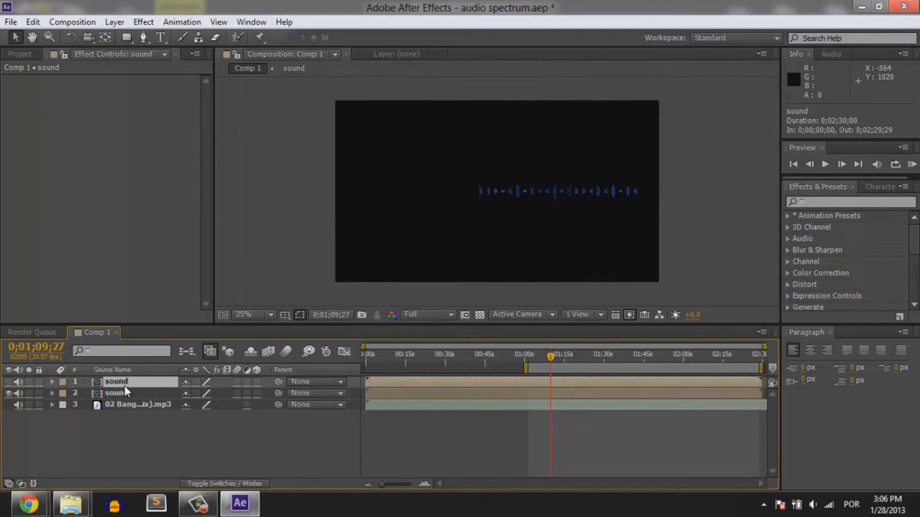
key(Delete)
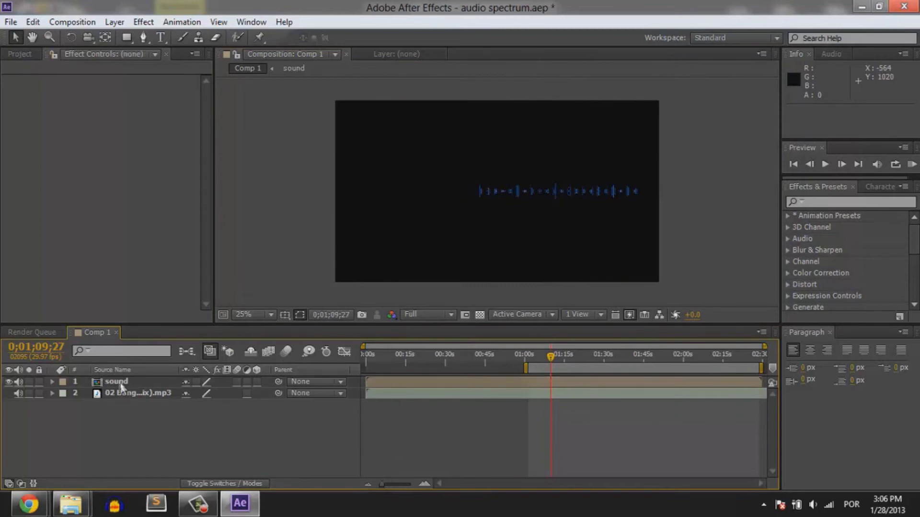
Duplicate the sound layer and flip the copy horizontally to -58% width.
click(119, 382)
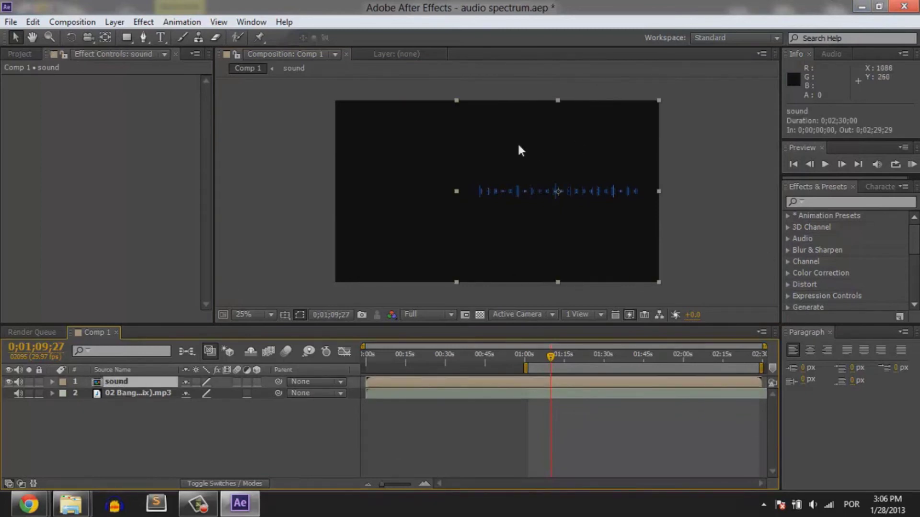
key(ctrl+d)
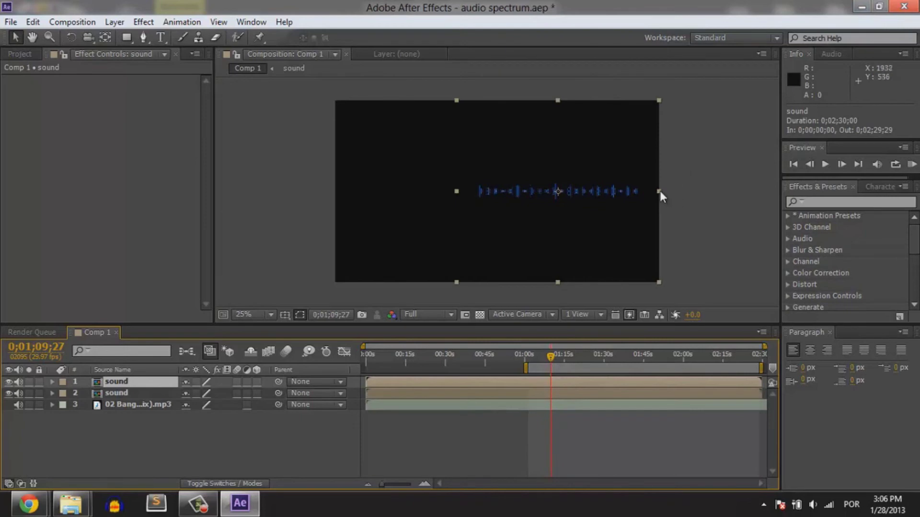
mouse_move(658, 191)
mouse_down()
mouse_move(455, 196)
mouse_move(476, 195)
mouse_up()
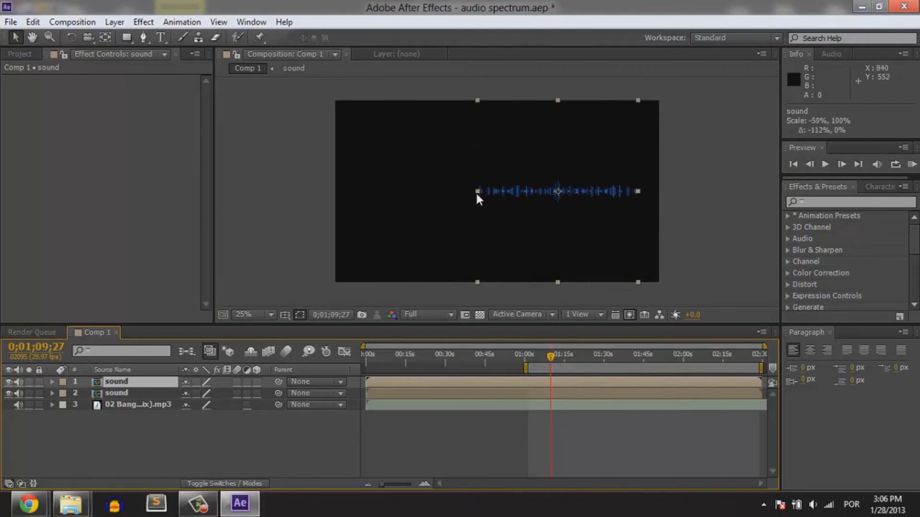
drag(477, 194, 469, 196)
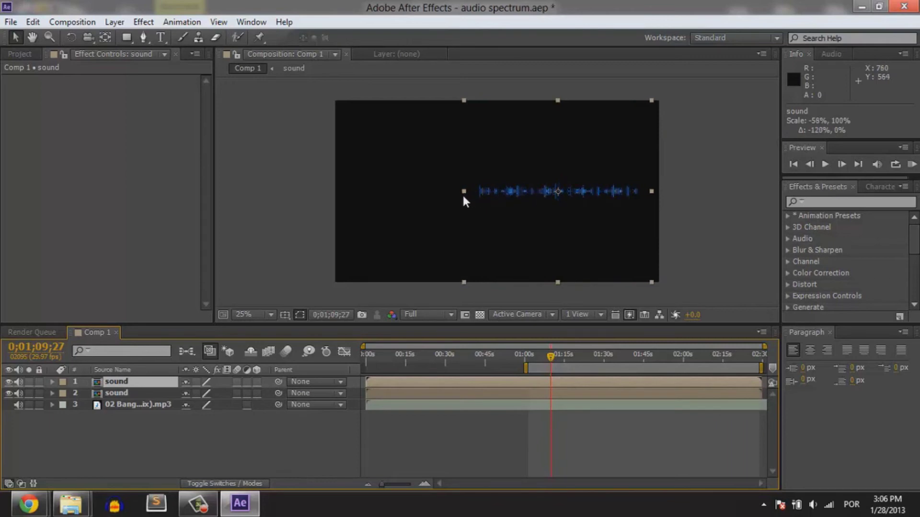
drag(469, 198, 463, 197)
drag(598, 220, 470, 227)
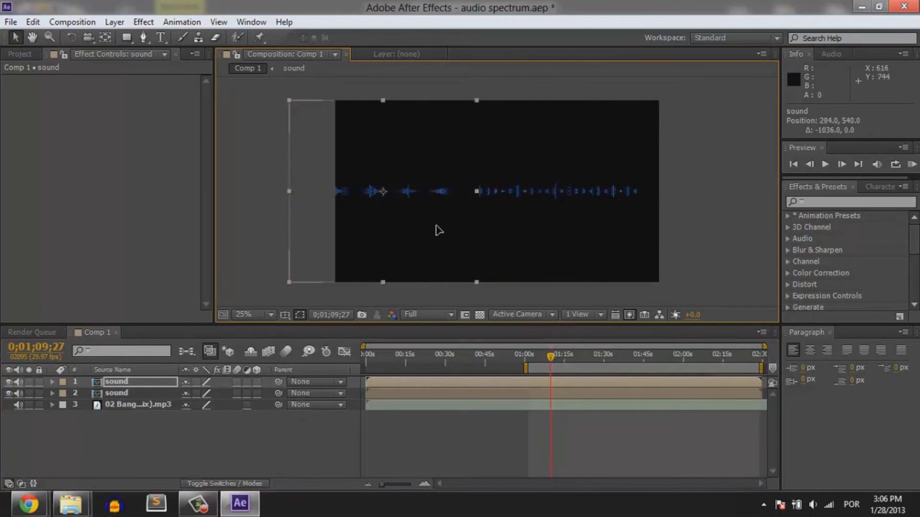
Position the mirrored copy in the left half at 388, 540, aligned with the other half.
scroll(494, 186, up, 5)
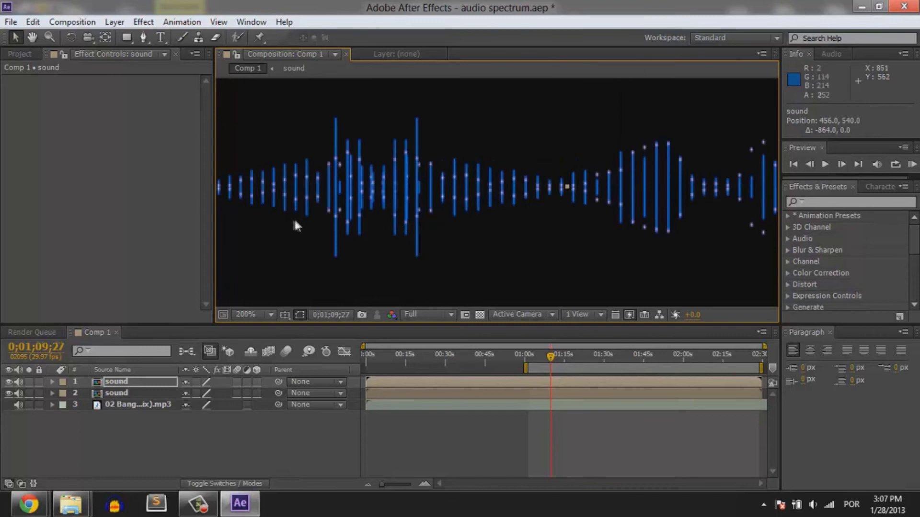
drag(339, 216, 302, 225)
drag(235, 235, 250, 238)
scroll(250, 238, down, 2)
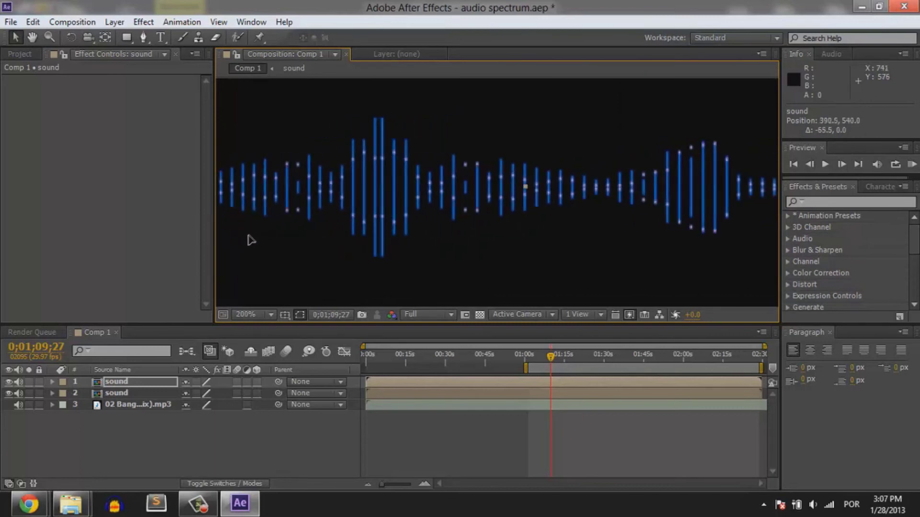
scroll(437, 208, down, 12)
scroll(569, 199, up, 6)
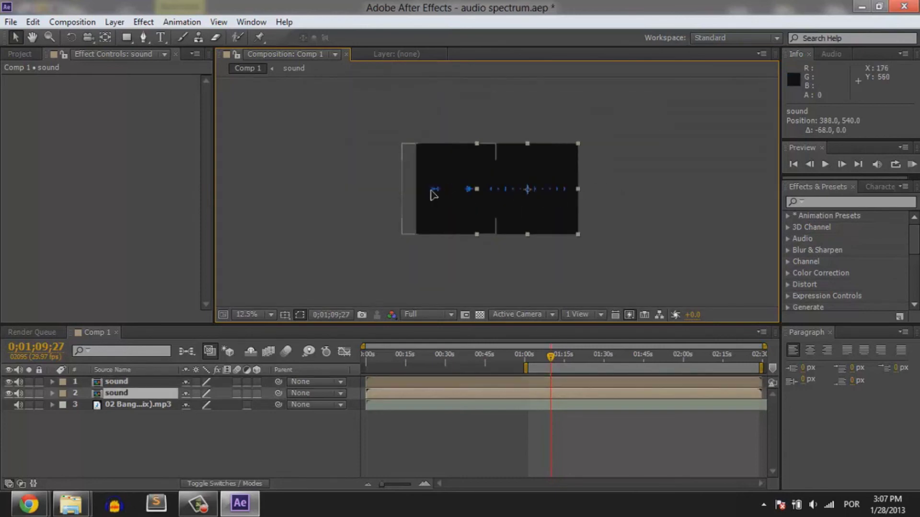
scroll(528, 200, up, 2)
scroll(461, 194, down, 1)
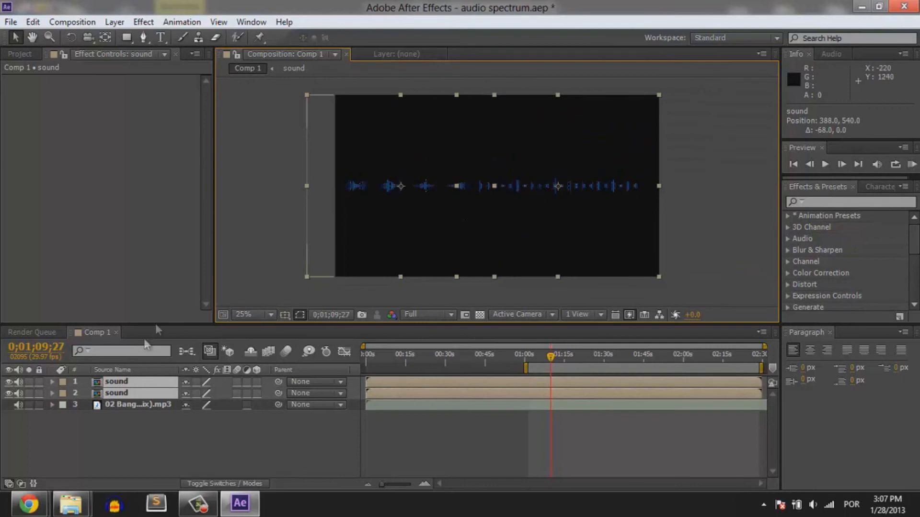
right_click(124, 394)
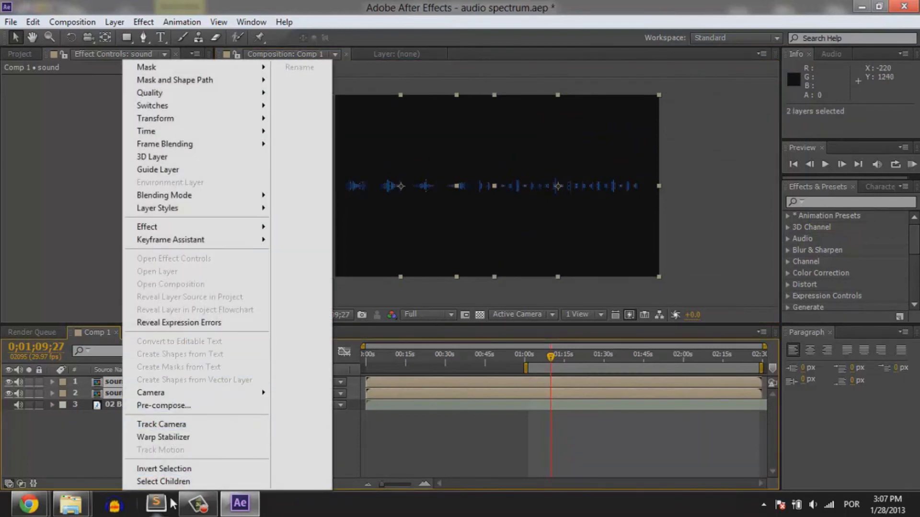
Nest the two sound layers into Pre-comp 1 and start a RAM preview with numpad 0.
click(178, 406)
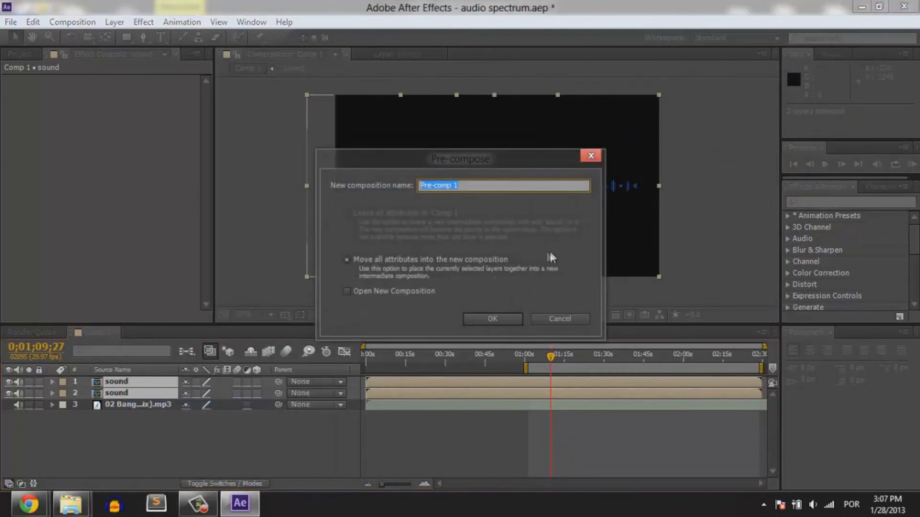
click(513, 320)
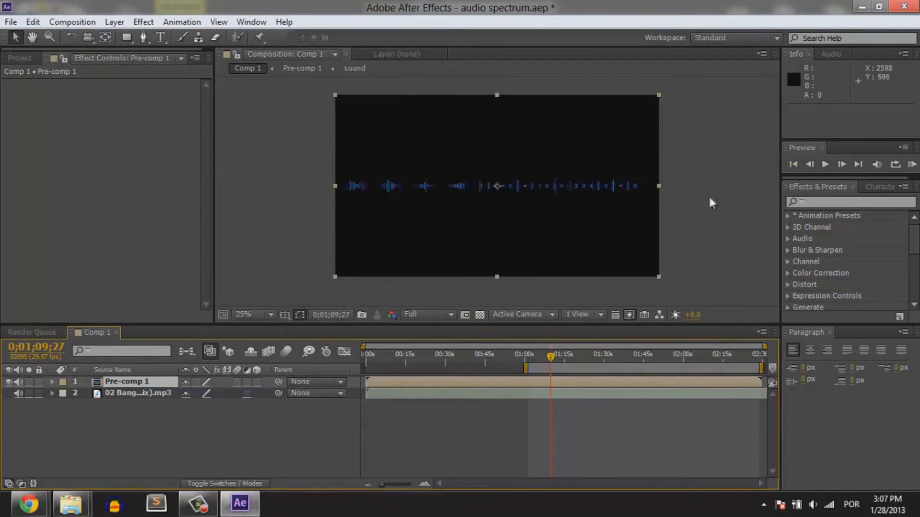
key(KP_0)
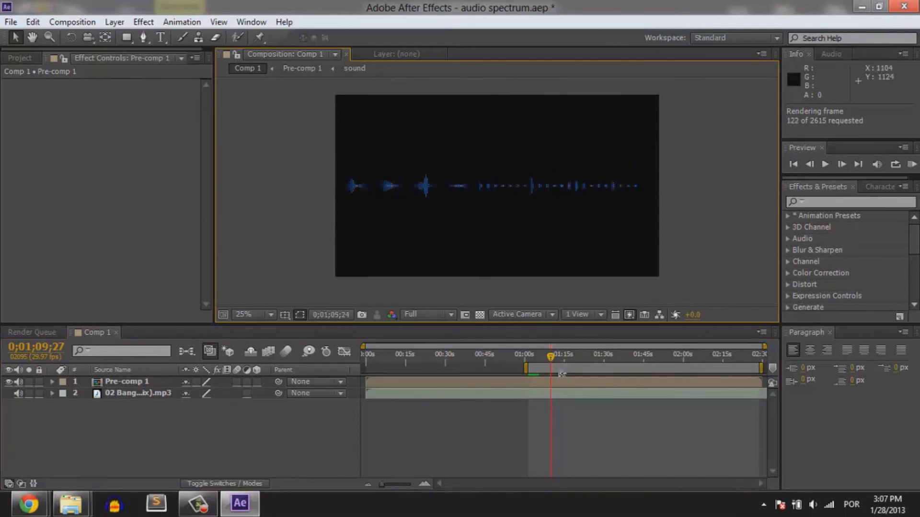
Stop and restart the mirrored spectrum preview, then move the current time to 0;01;04;09.
mouse_move(4, 512)
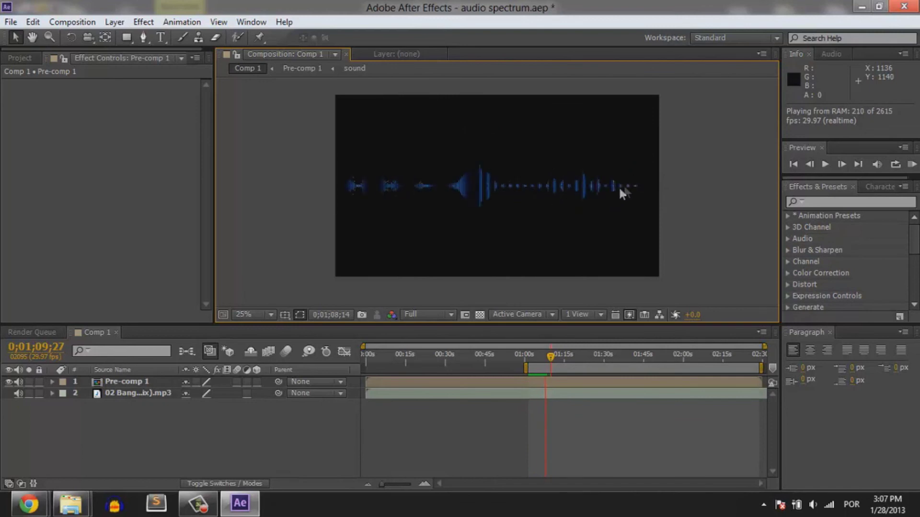
click(661, 177)
scroll(527, 175, up, 5)
scroll(387, 182, down, 2)
key(KP_0)
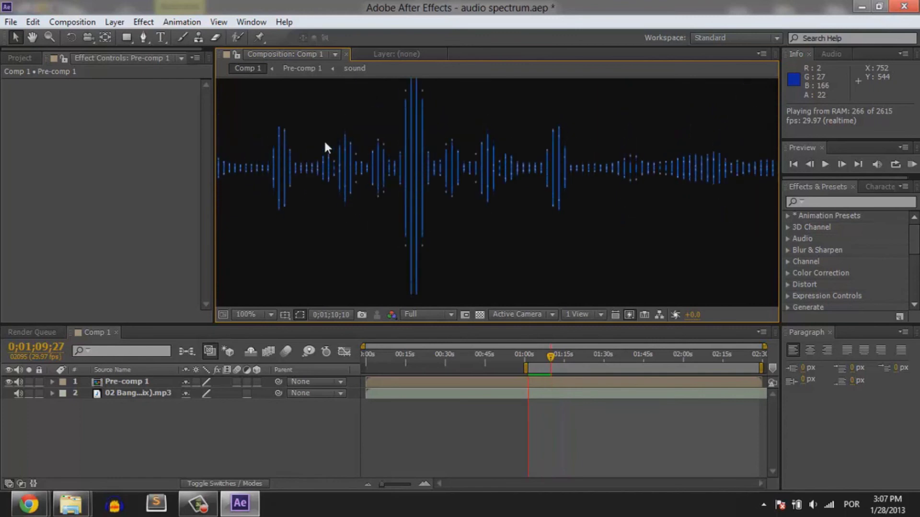
scroll(336, 134, down, 4)
drag(563, 356, 536, 352)
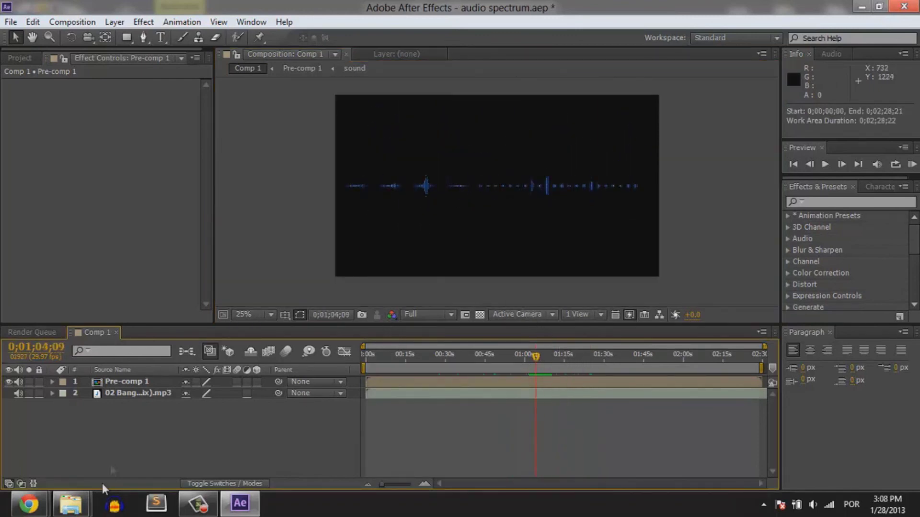
Bring Chrome forward and switch to the YouTube channel page tab.
mouse_move(28, 503)
click(185, 433)
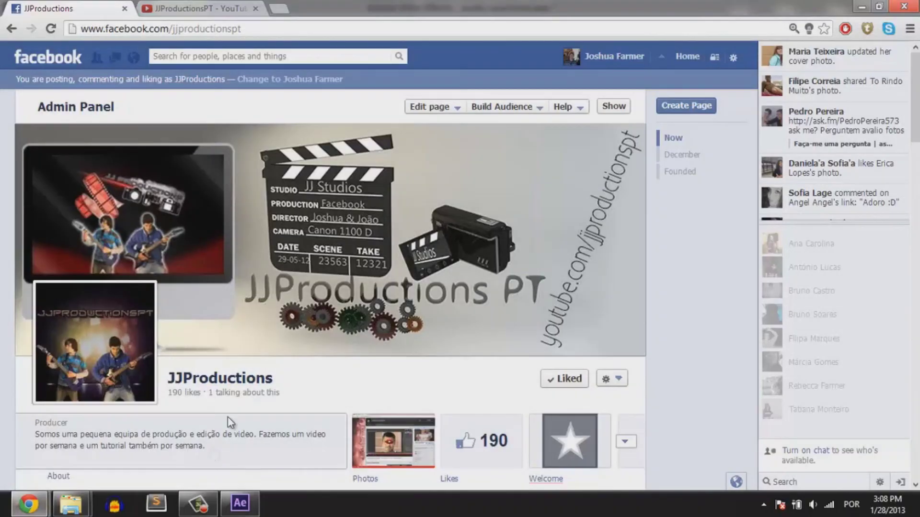
scroll(227, 402, down, 4)
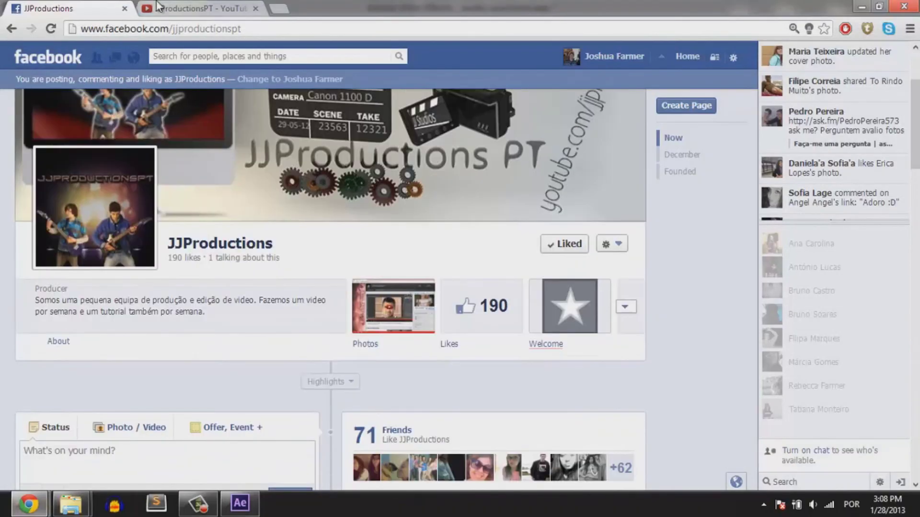
click(156, 2)
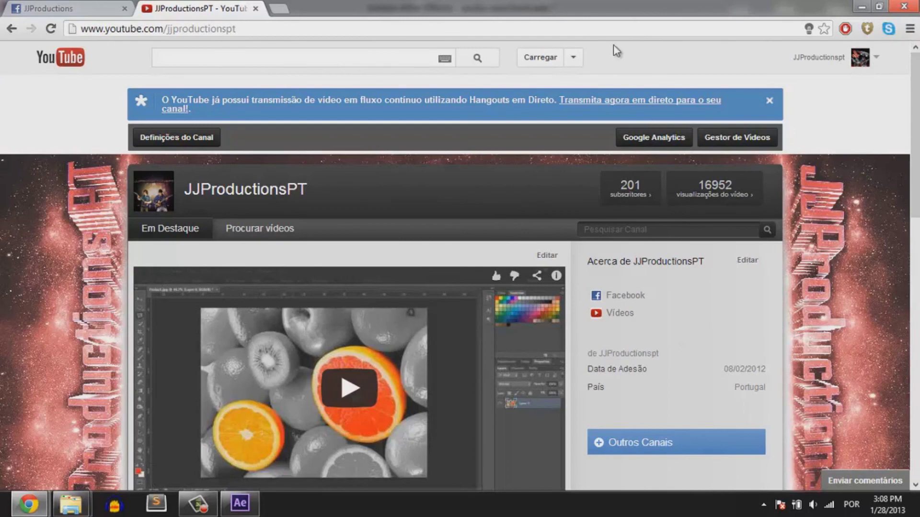
Scroll the channel page down to the Listas de Reprodução playlists section.
scroll(509, 197, down, 3)
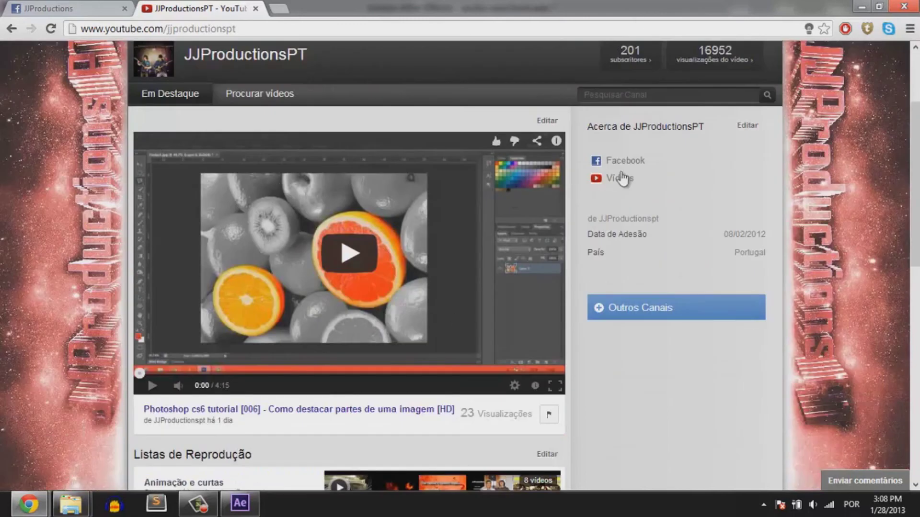
scroll(643, 220, down, 4)
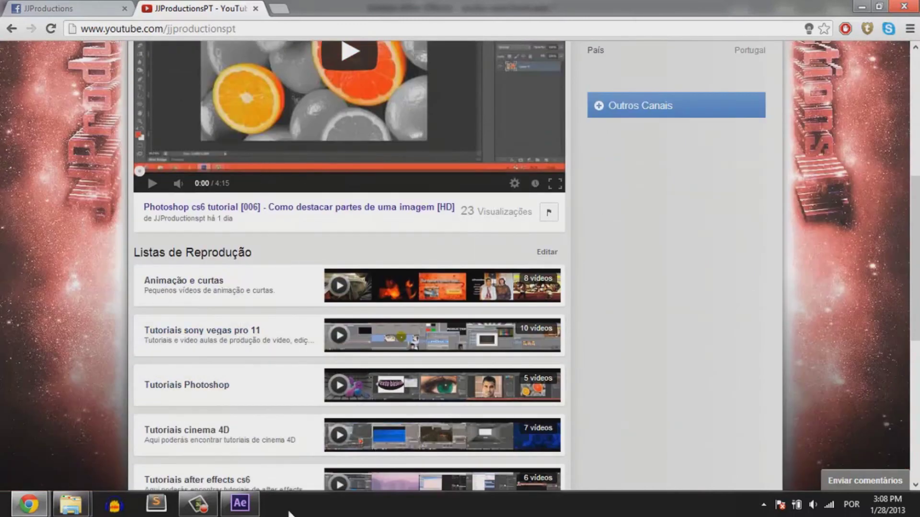